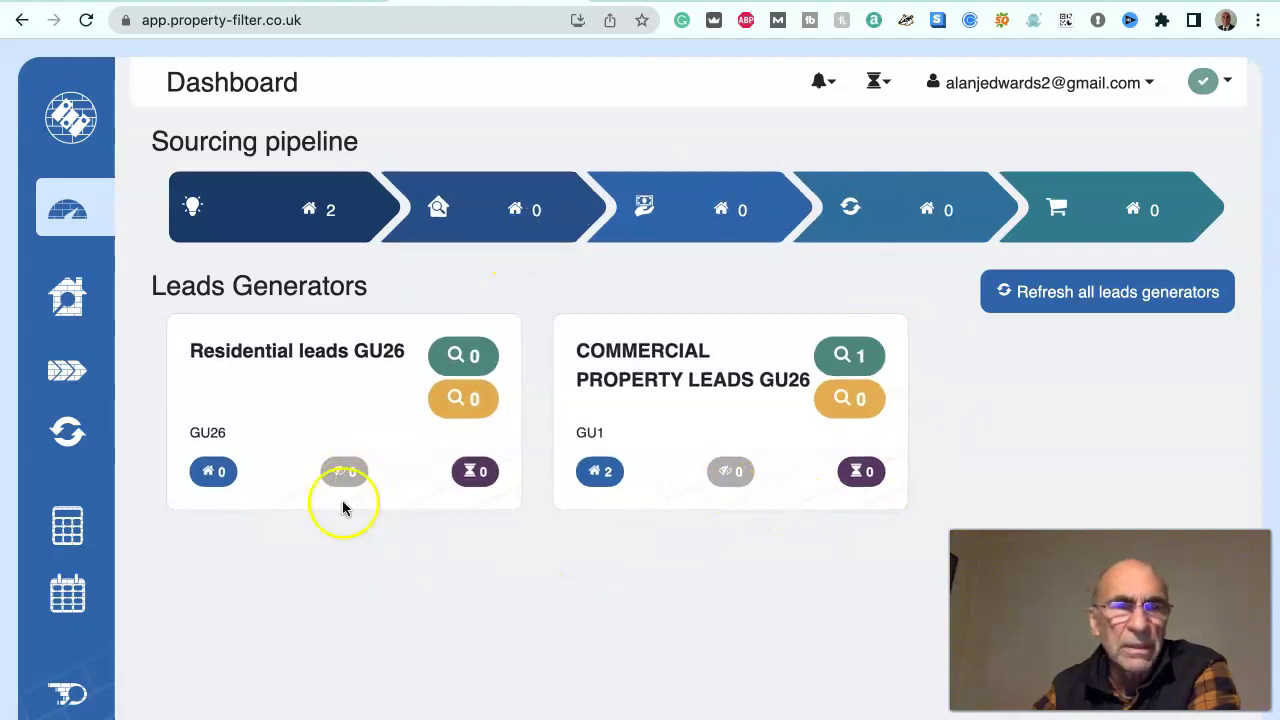
- Open the Leads Generator page listing the commercial GU1 and residential GU26 generator cards
mouse_move(73, 235)
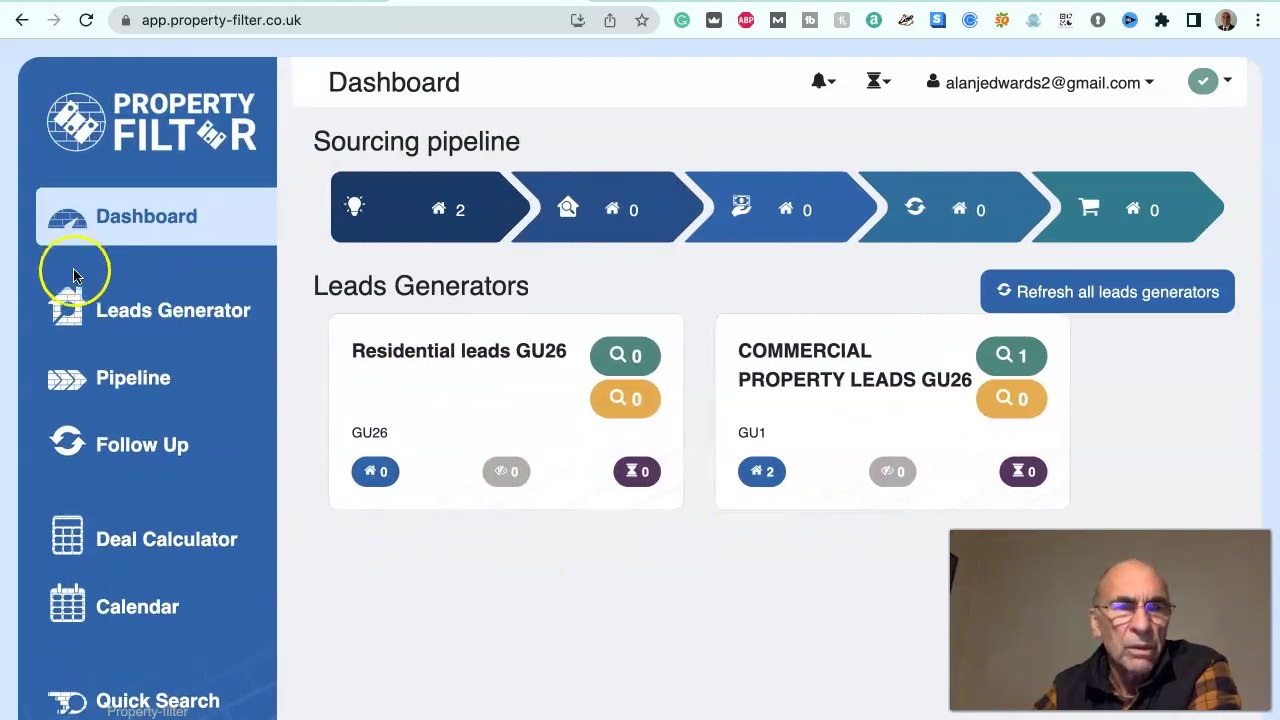
left_click(121, 299)
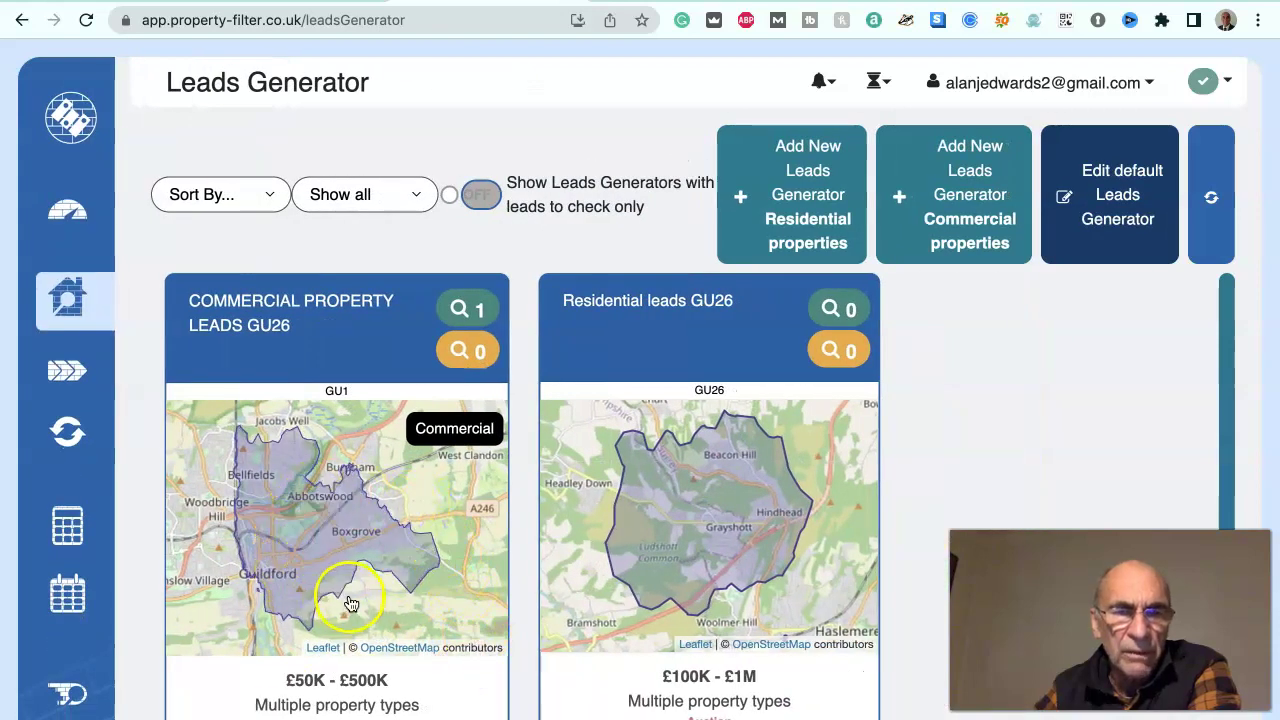
- Scroll through the commercial and residential lead generator cards
mouse_move(351, 604)
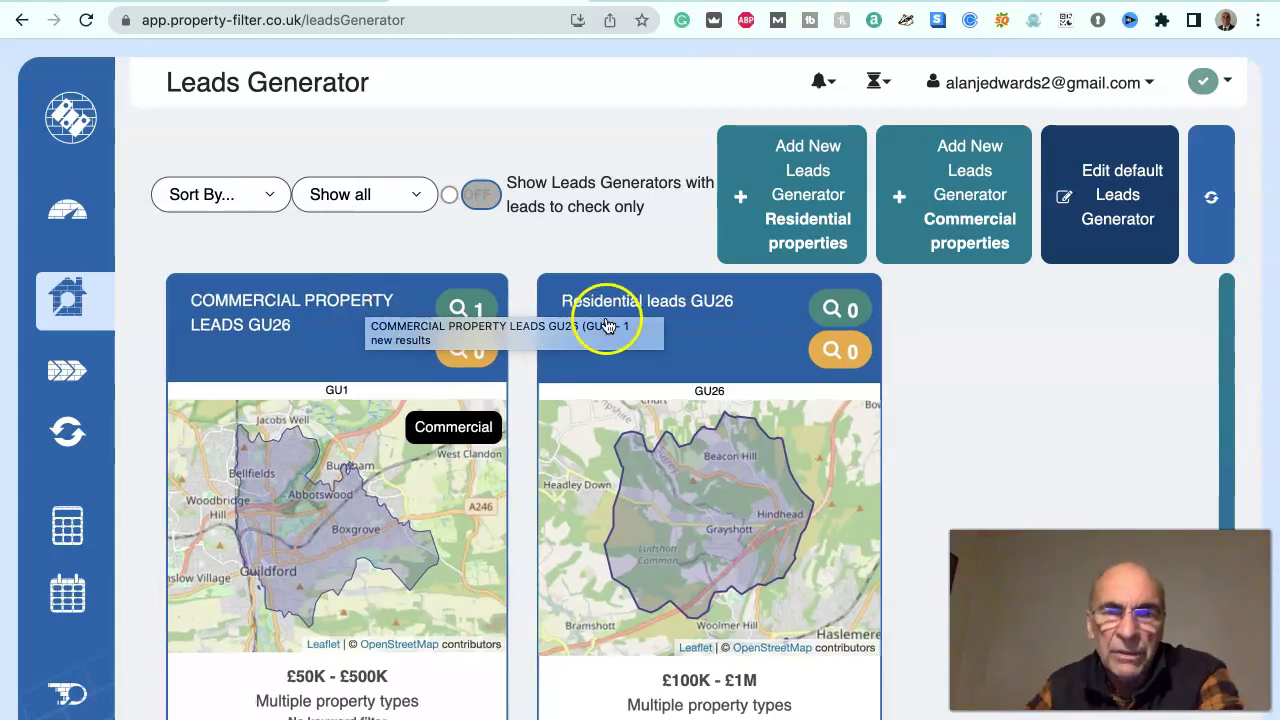
scroll(737, 319, "down", 1)
scroll(737, 319, "down", 1)
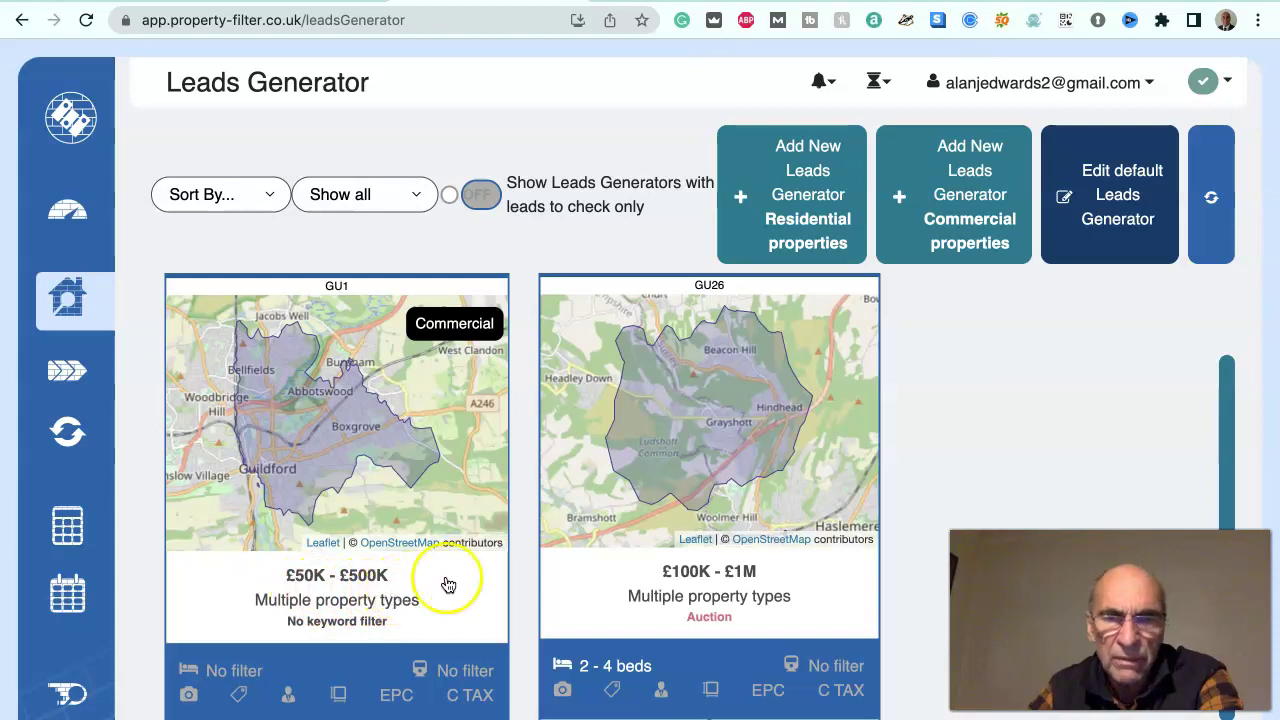
scroll(650, 590, "up", 1)
scroll(695, 578, "down", 1)
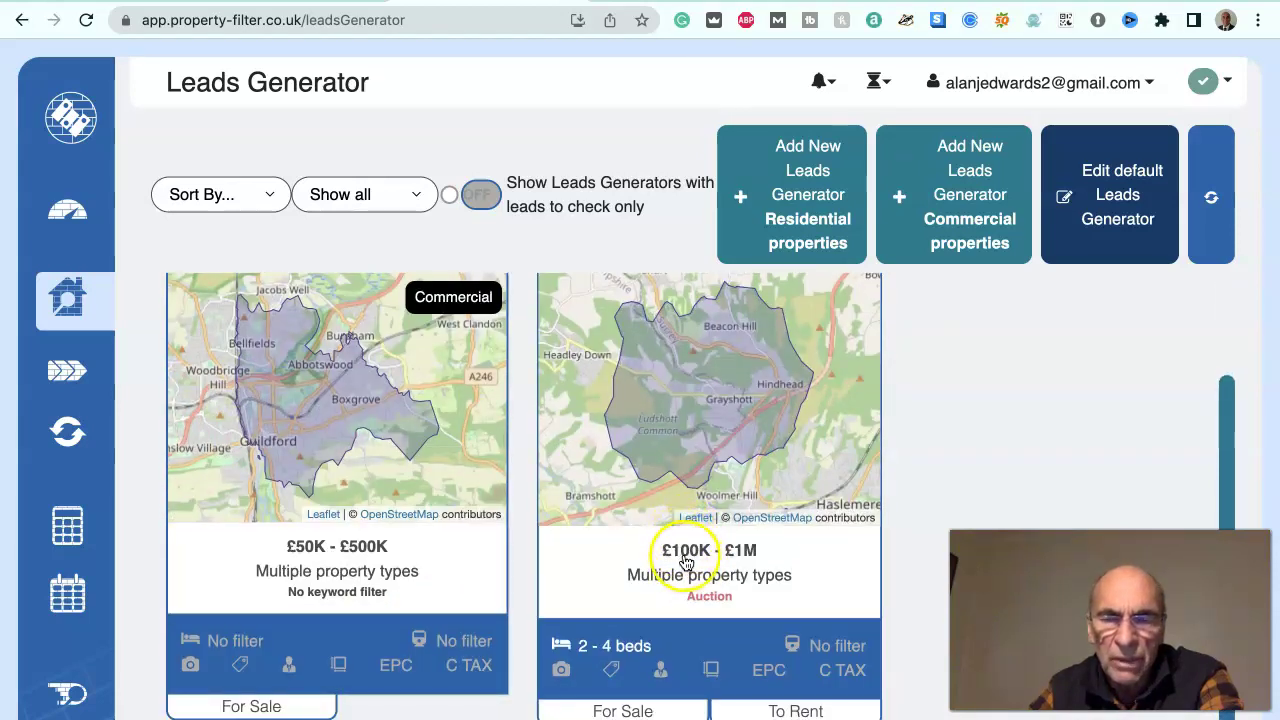
scroll(765, 565, "down", 1)
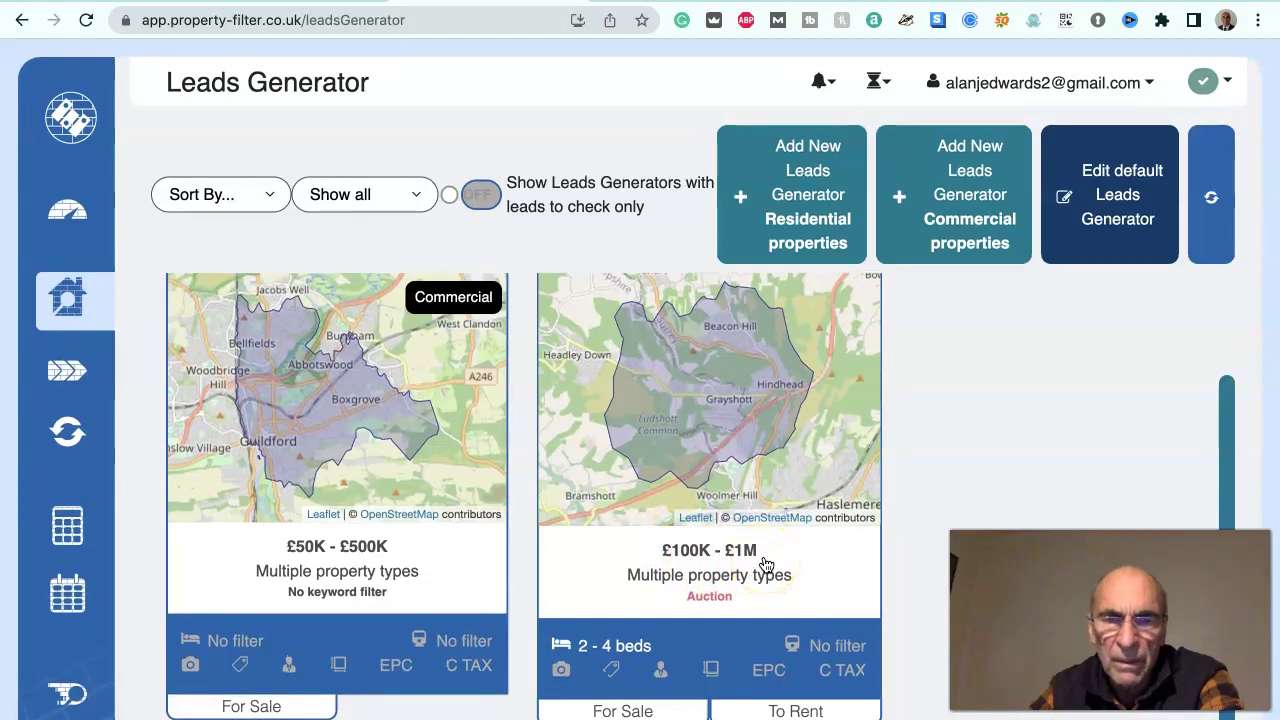
scroll(765, 565, "up", 1)
- Bring up the commercial generator's action overlay and choose to edit it
left_click(714, 462)
left_click(433, 430)
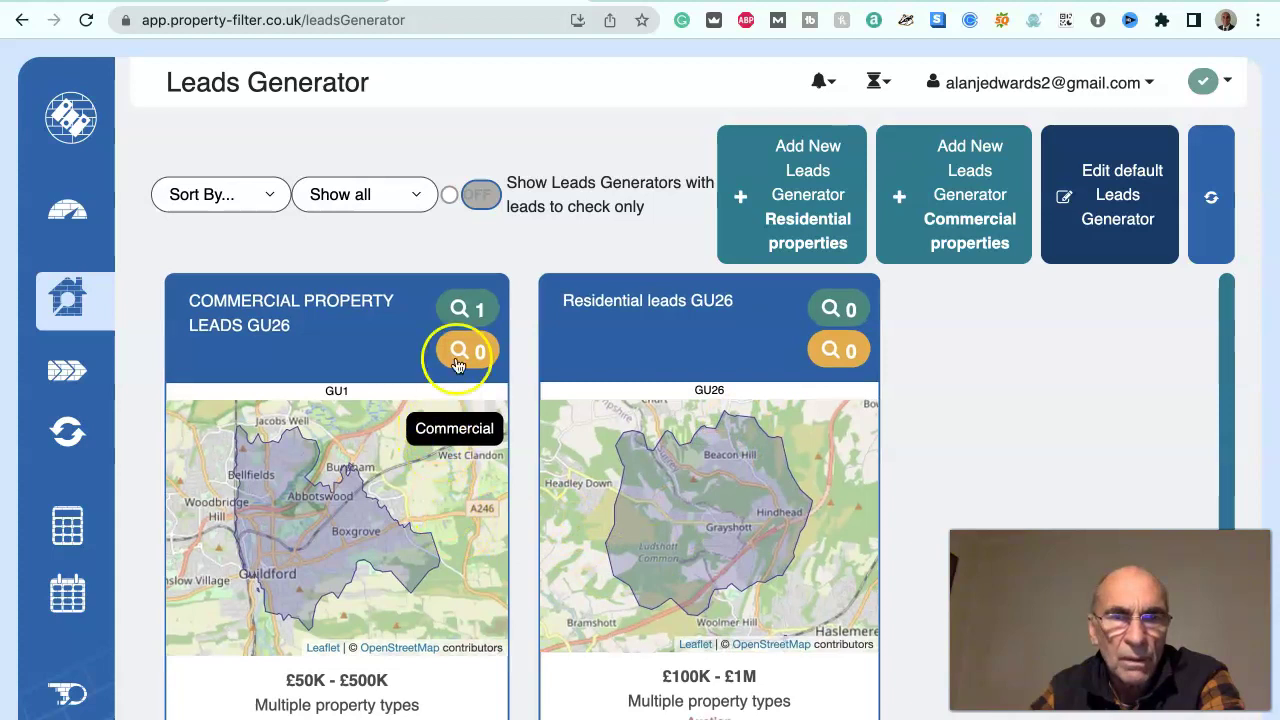
left_click(474, 310)
left_click(456, 296)
- Start editing the commercial generator and advance from the GU1 Area step to Strategy
left_click(345, 461)
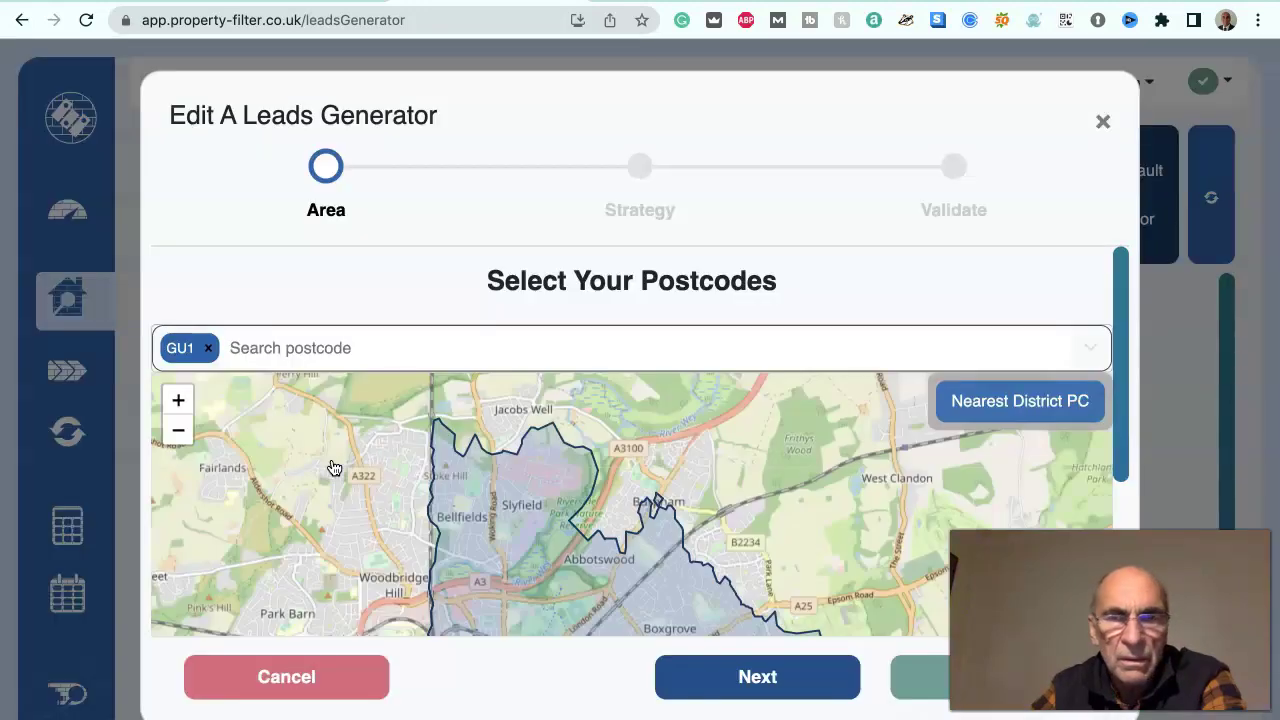
scroll(334, 468, "down", 3)
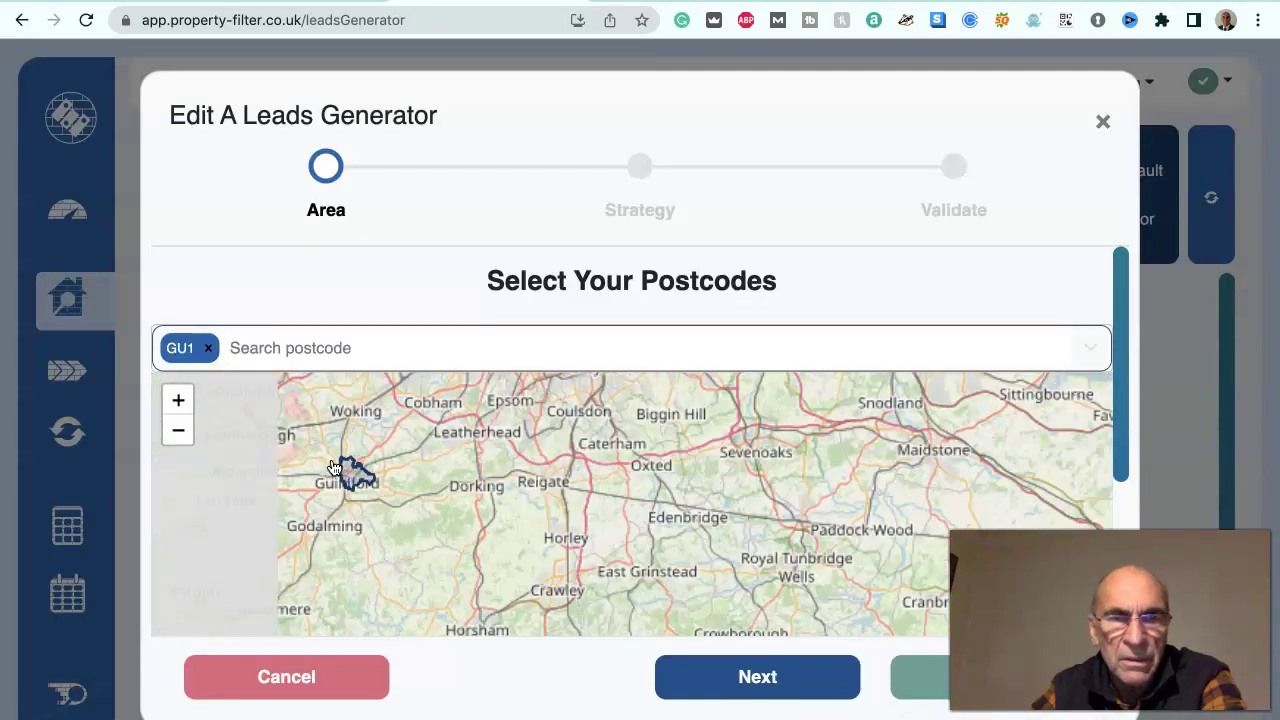
scroll(334, 468, "down", 1)
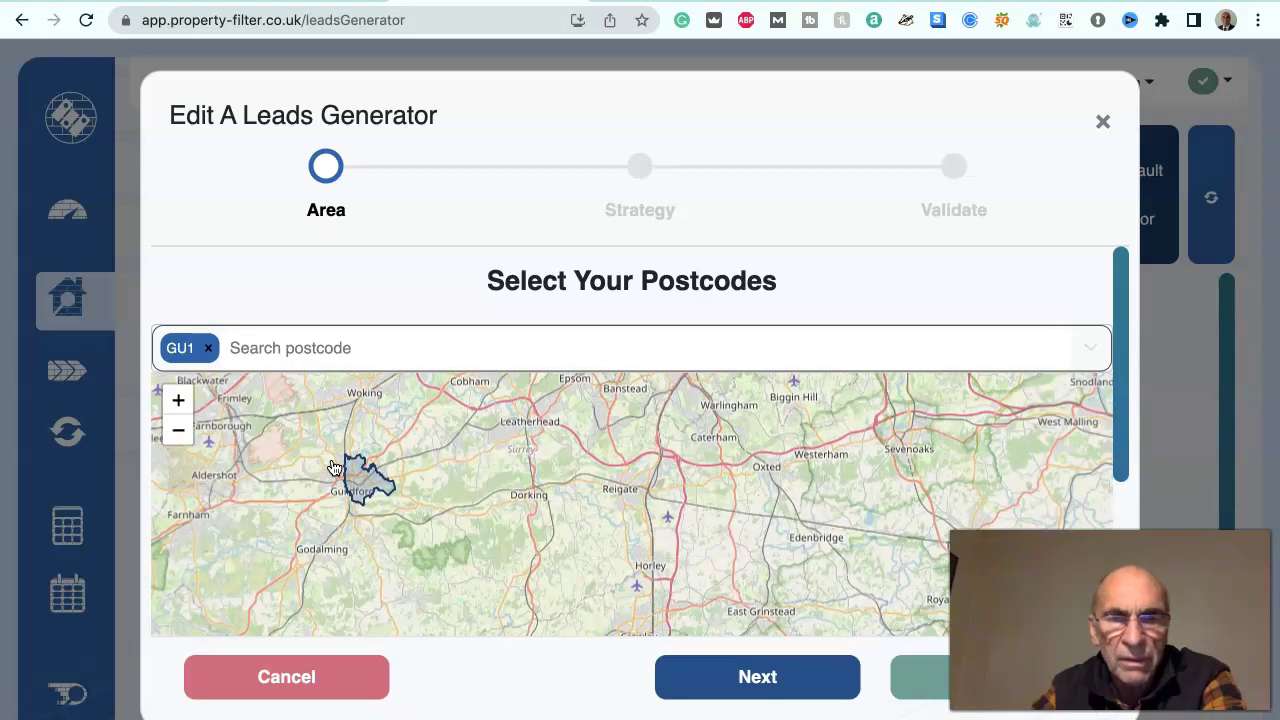
left_click(775, 672)
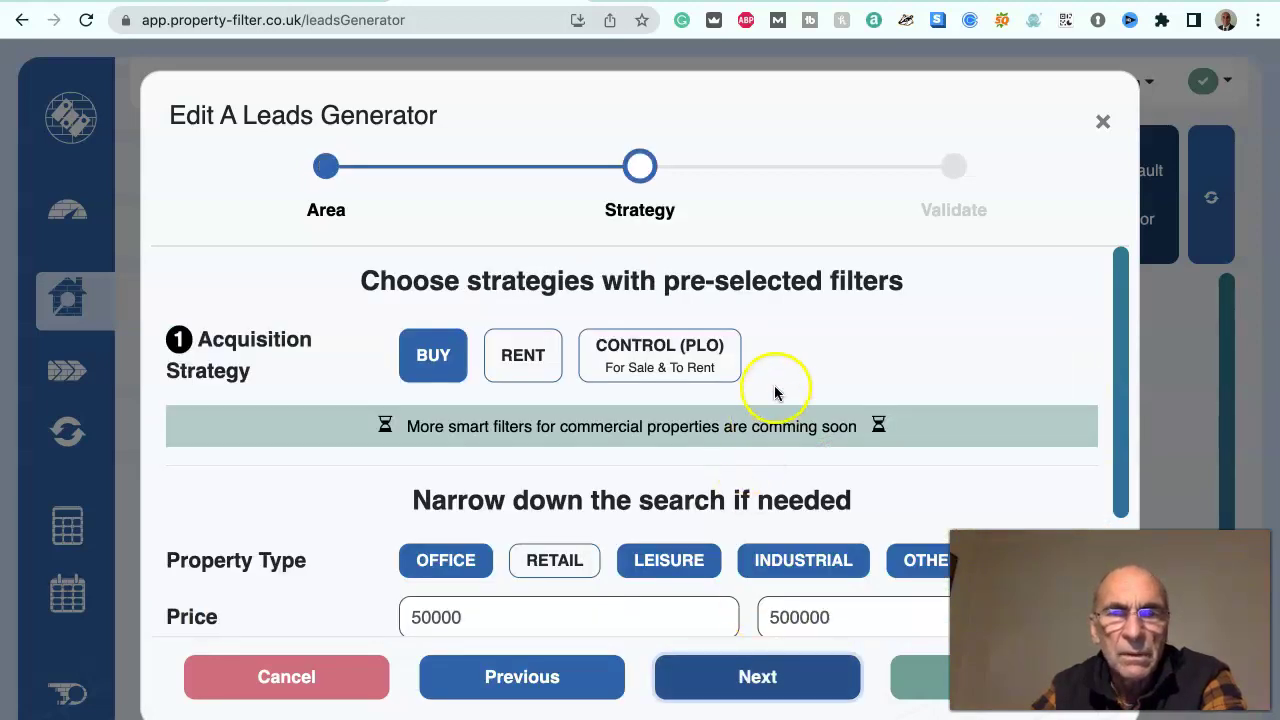
- Toggle the Buy acquisition strategy, then save and confirm the edit with Retail included
scroll(786, 368, "down", 2)
scroll(784, 372, "up", 2)
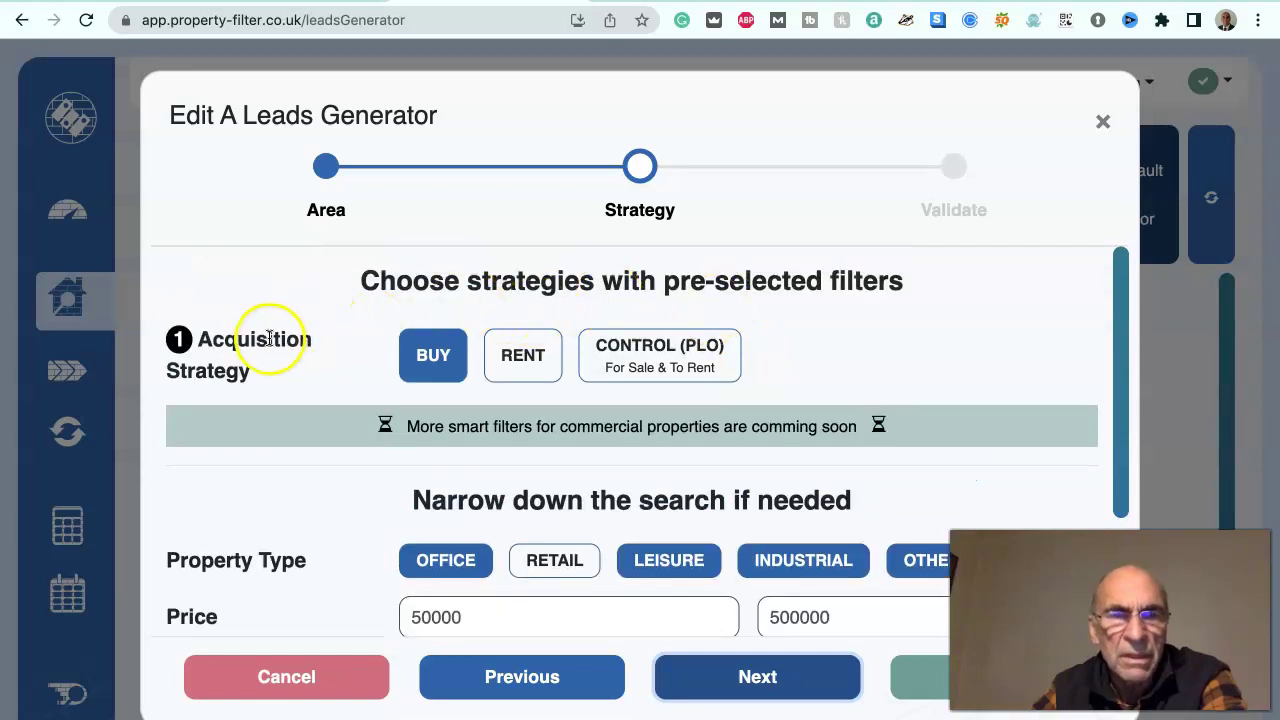
left_click(420, 360)
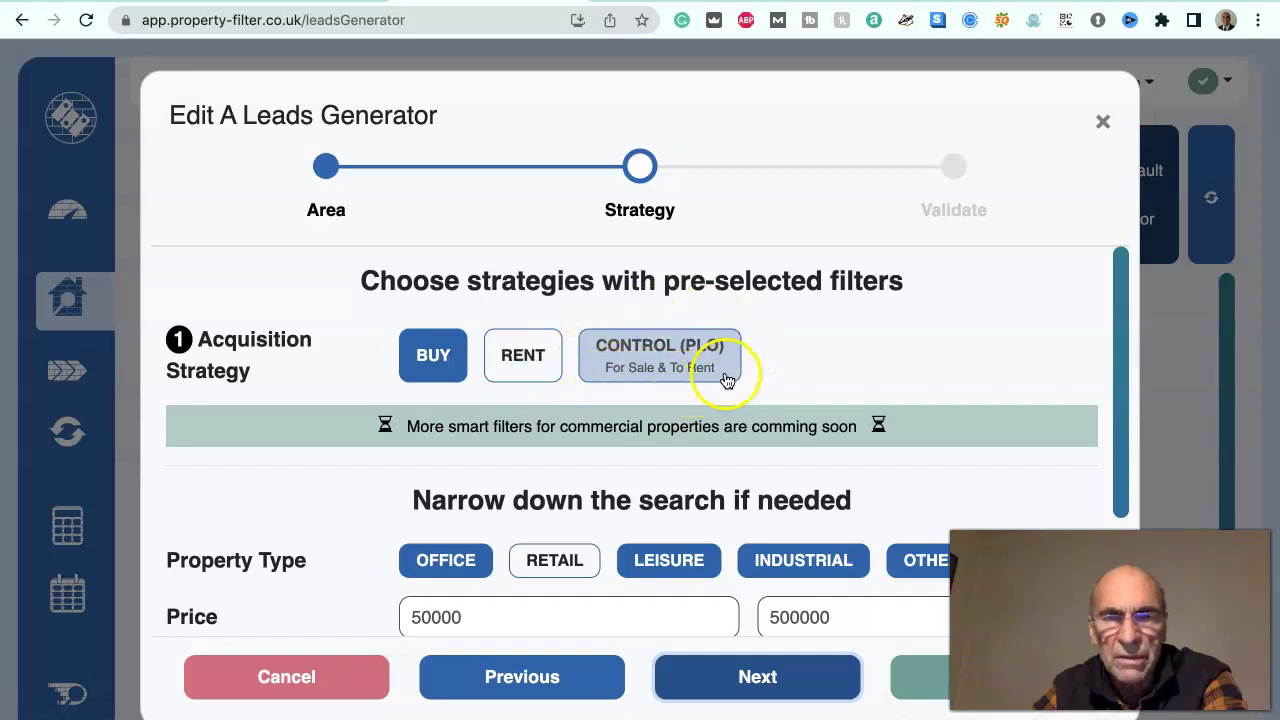
scroll(736, 360, "down", 2)
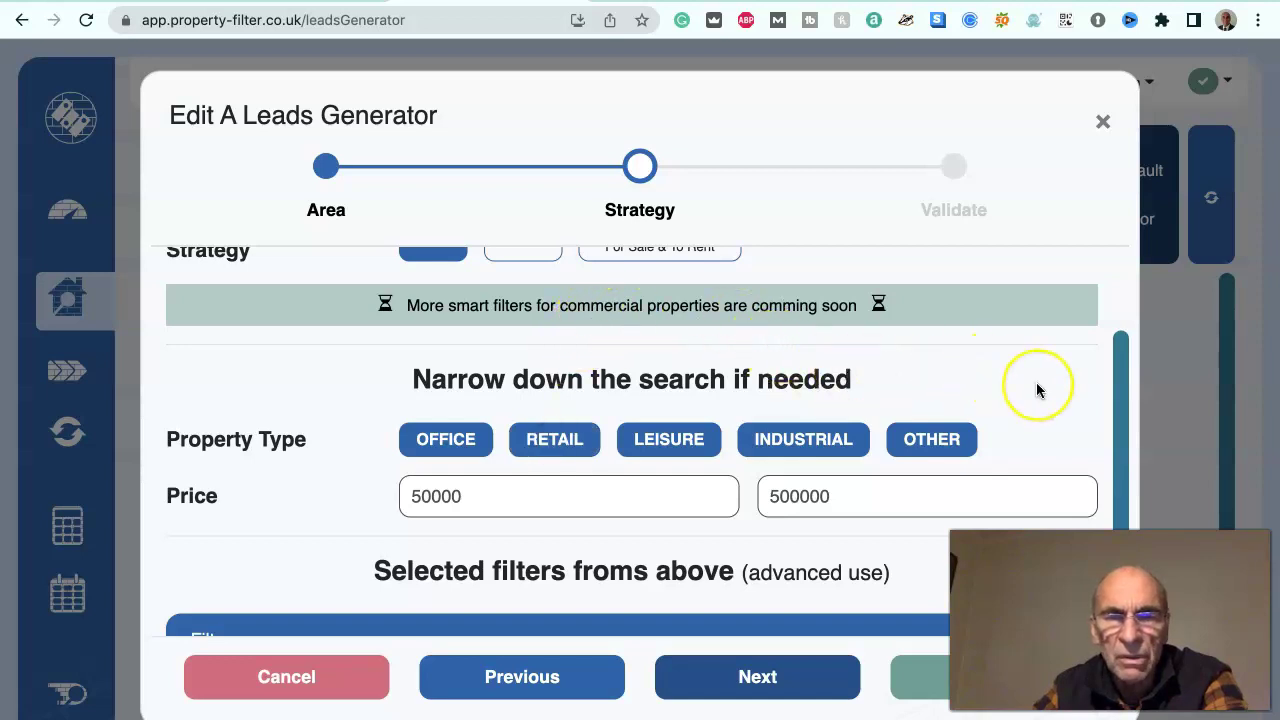
scroll(1037, 390, "down", 1)
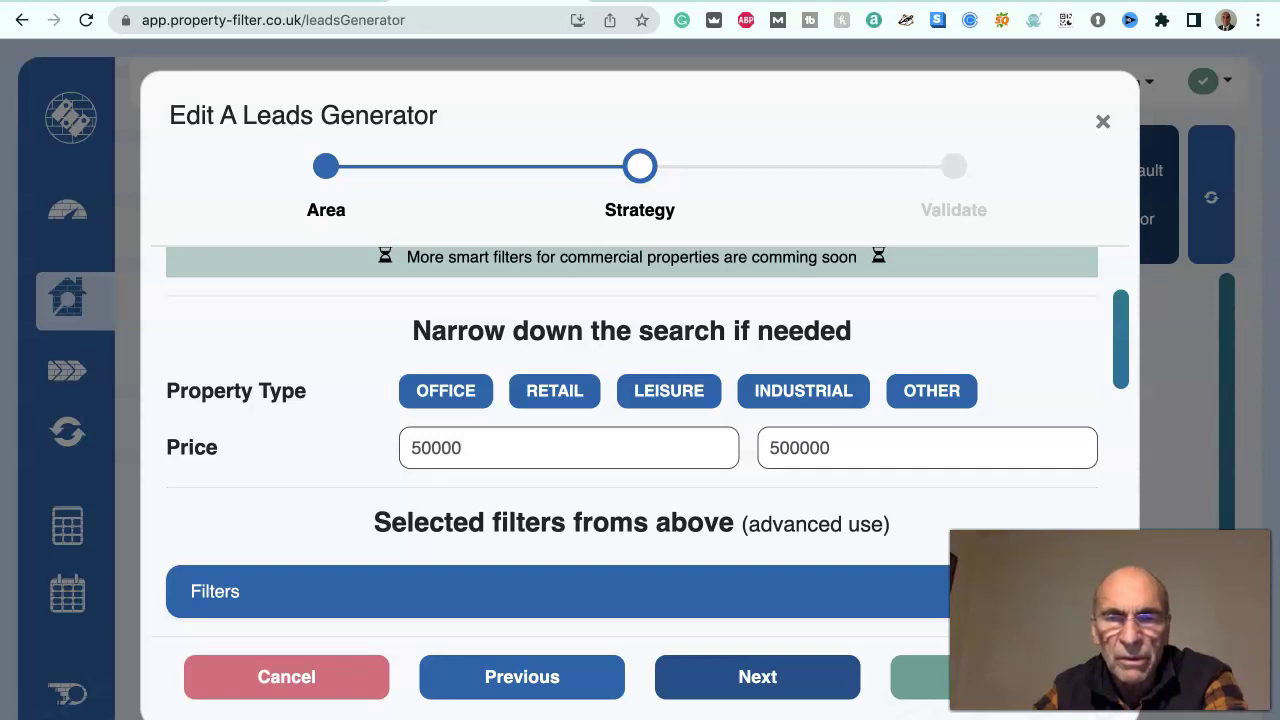
left_click(940, 686)
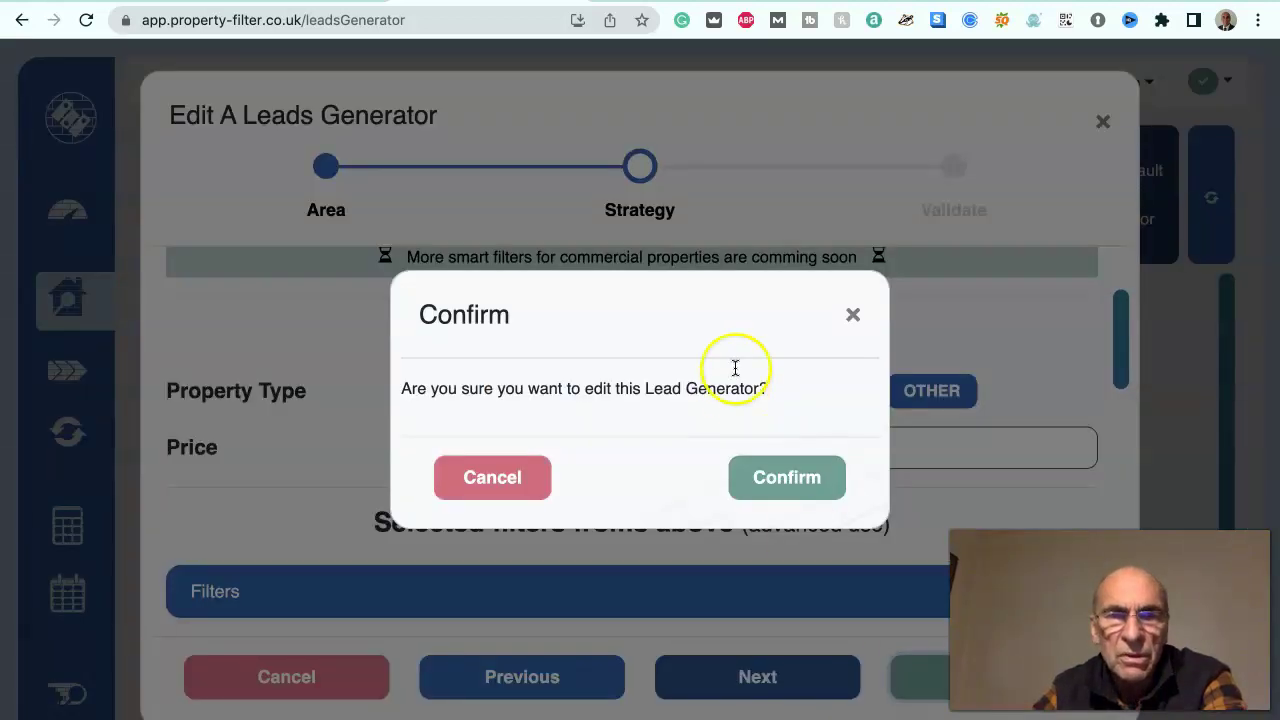
left_click(787, 480)
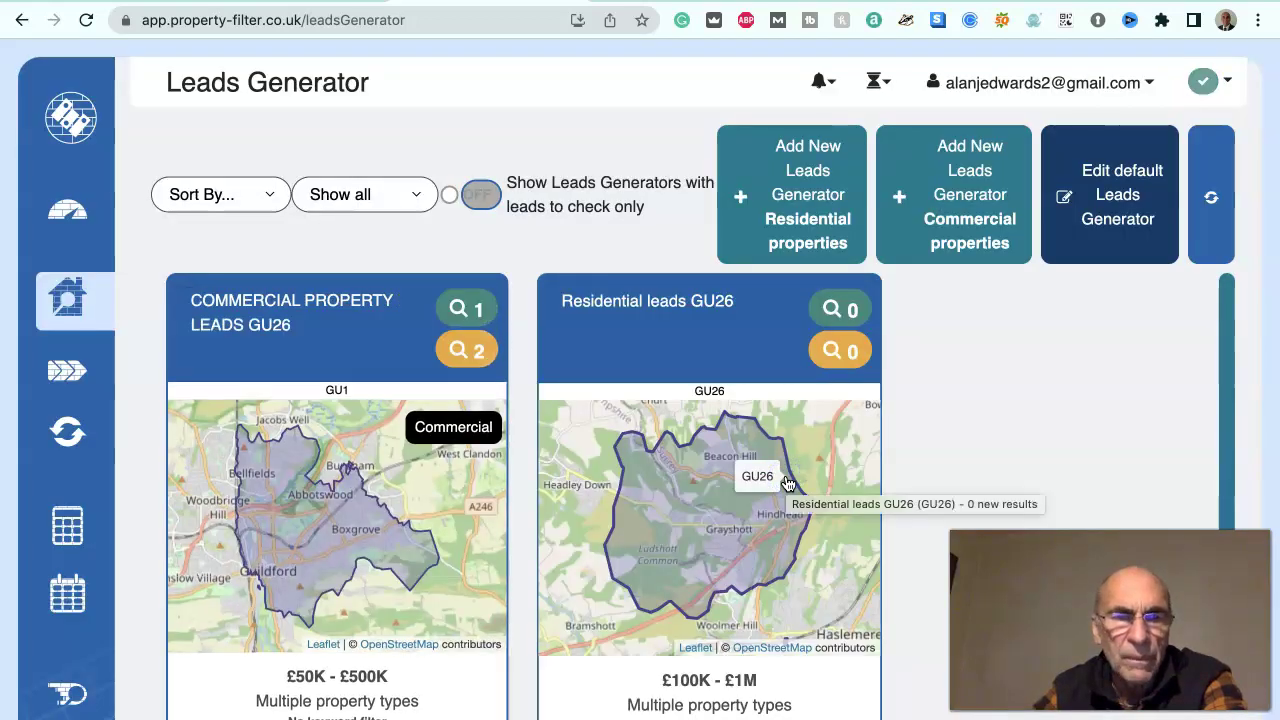
- Check the commercial generator's leads filtered to over 90 days, showing the £375,000 GU1 office
left_click(463, 343)
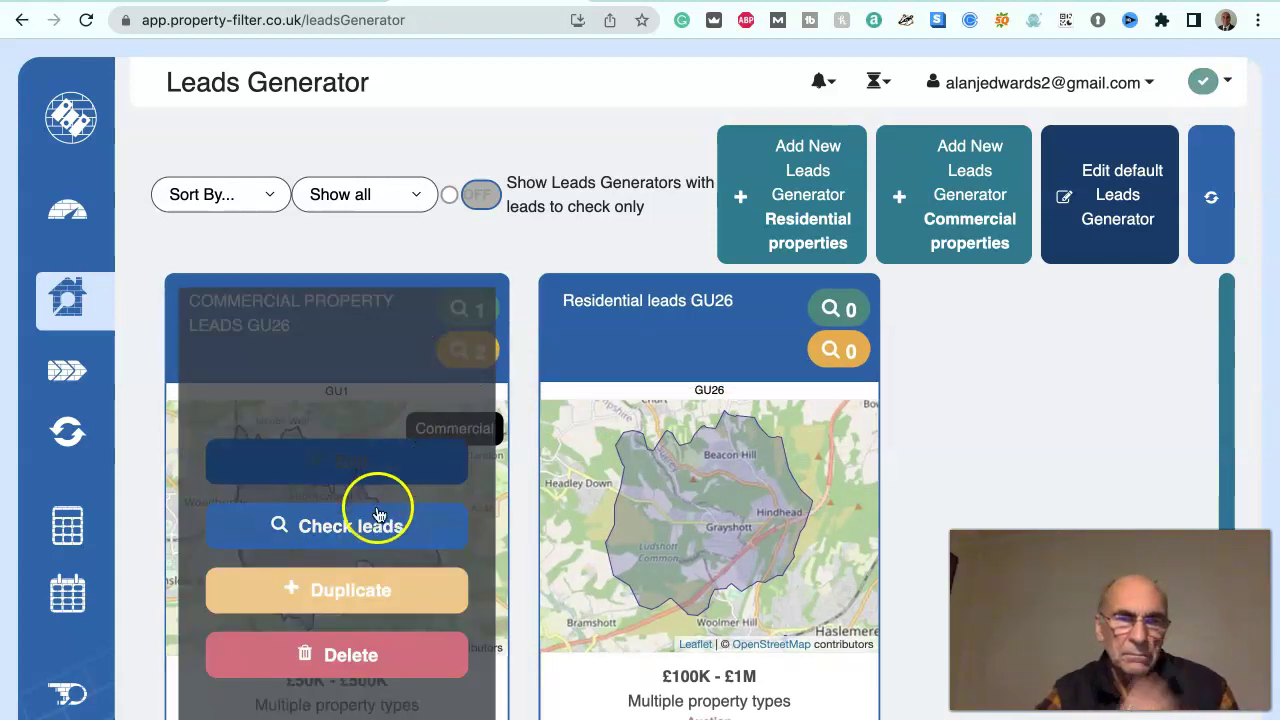
left_click(343, 533)
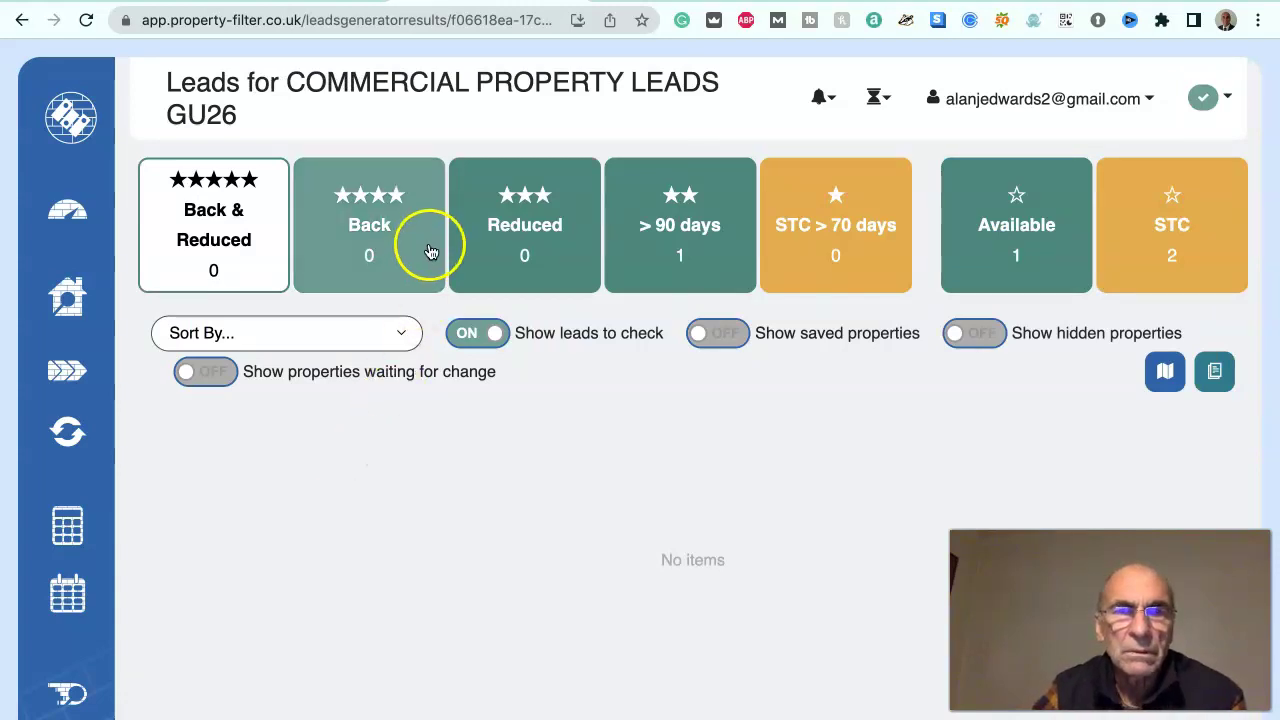
left_click(673, 258)
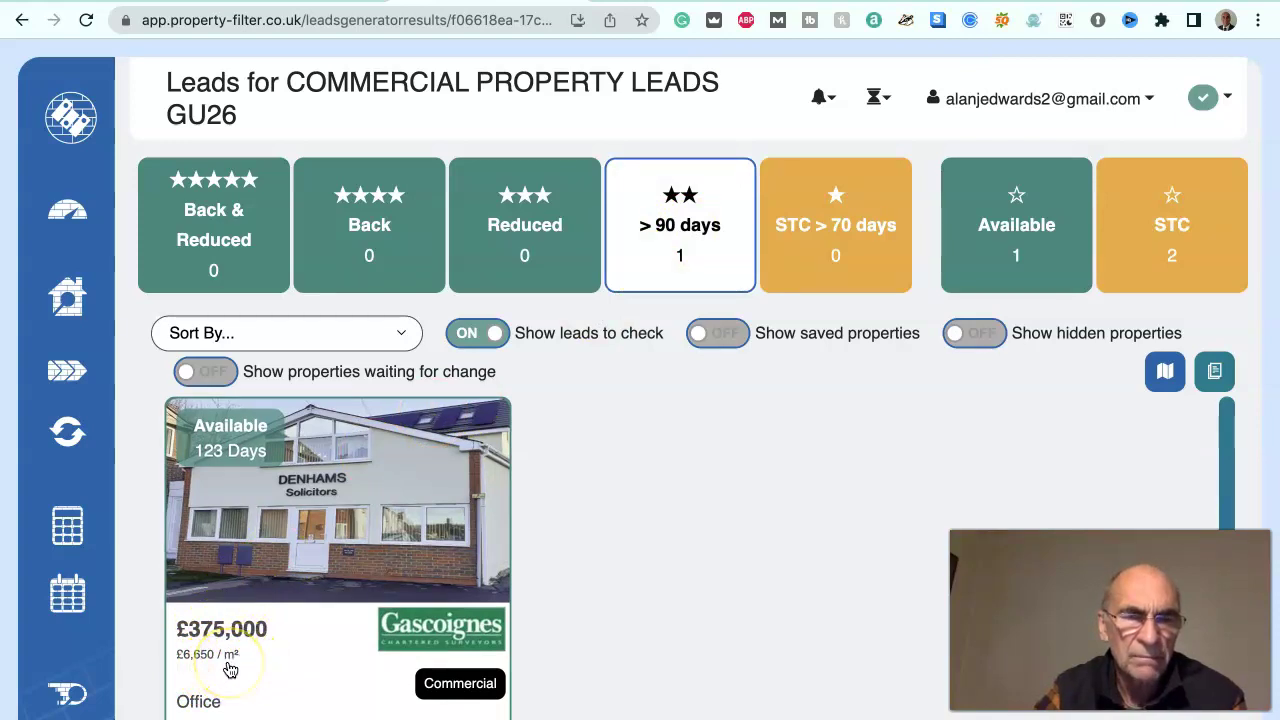
scroll(230, 668, "down", 3)
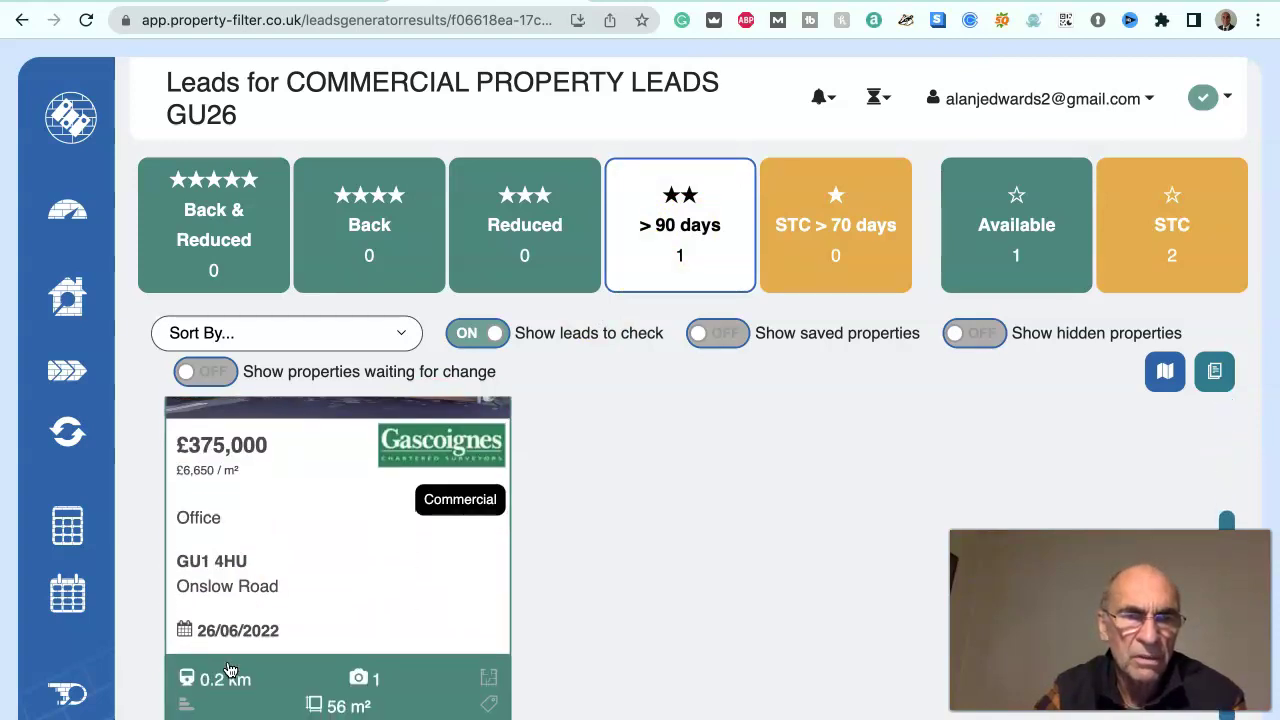
scroll(230, 668, "down", 1)
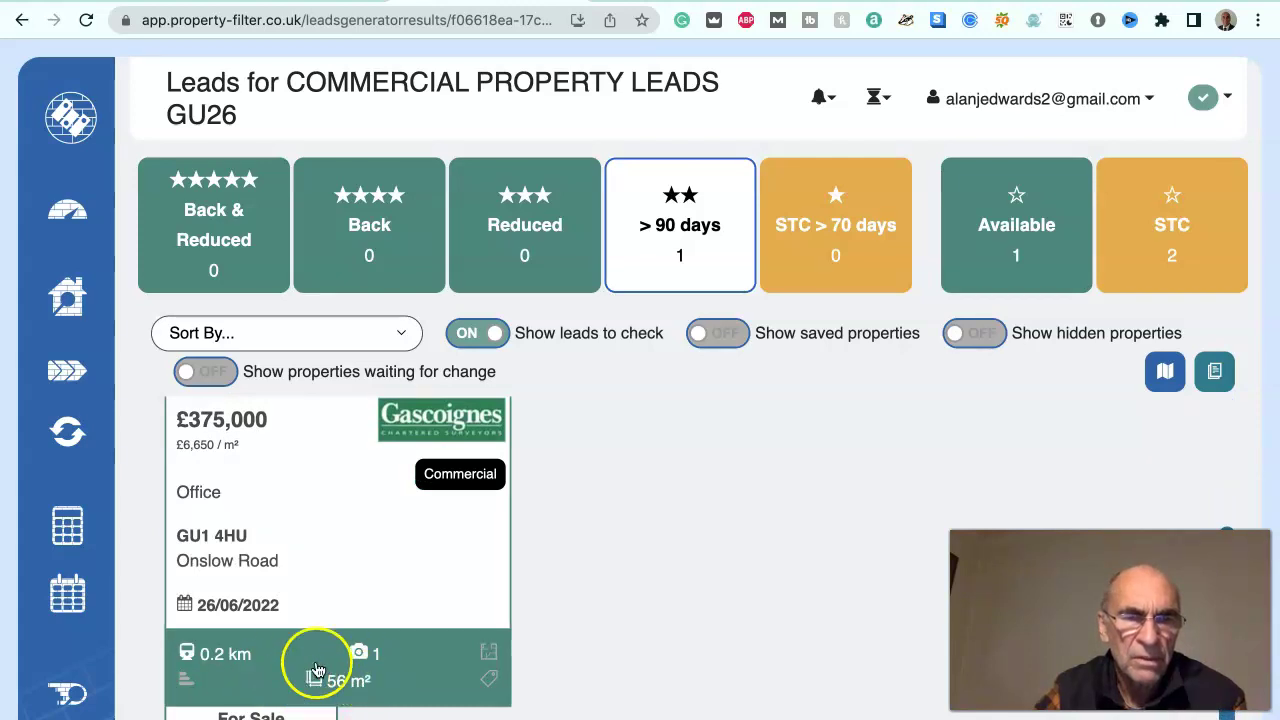
scroll(305, 680, "up", 2)
scroll(308, 674, "up", 1)
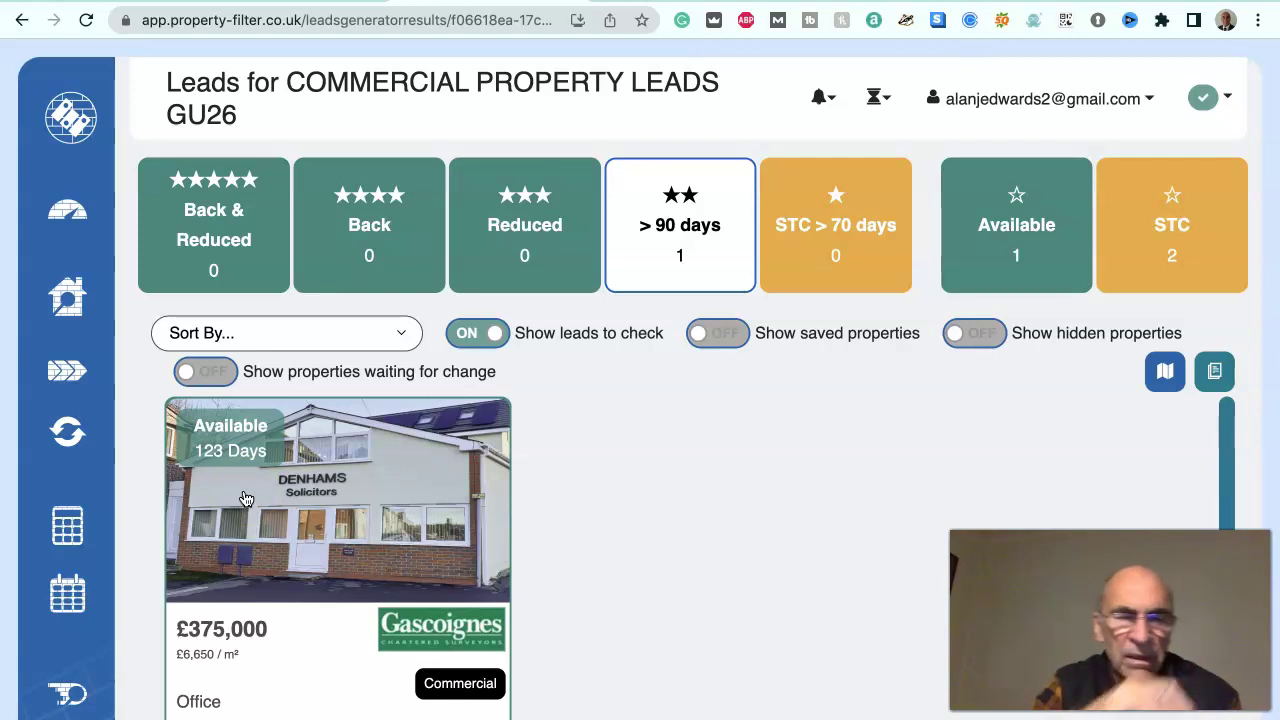
scroll(246, 498, "down", 3)
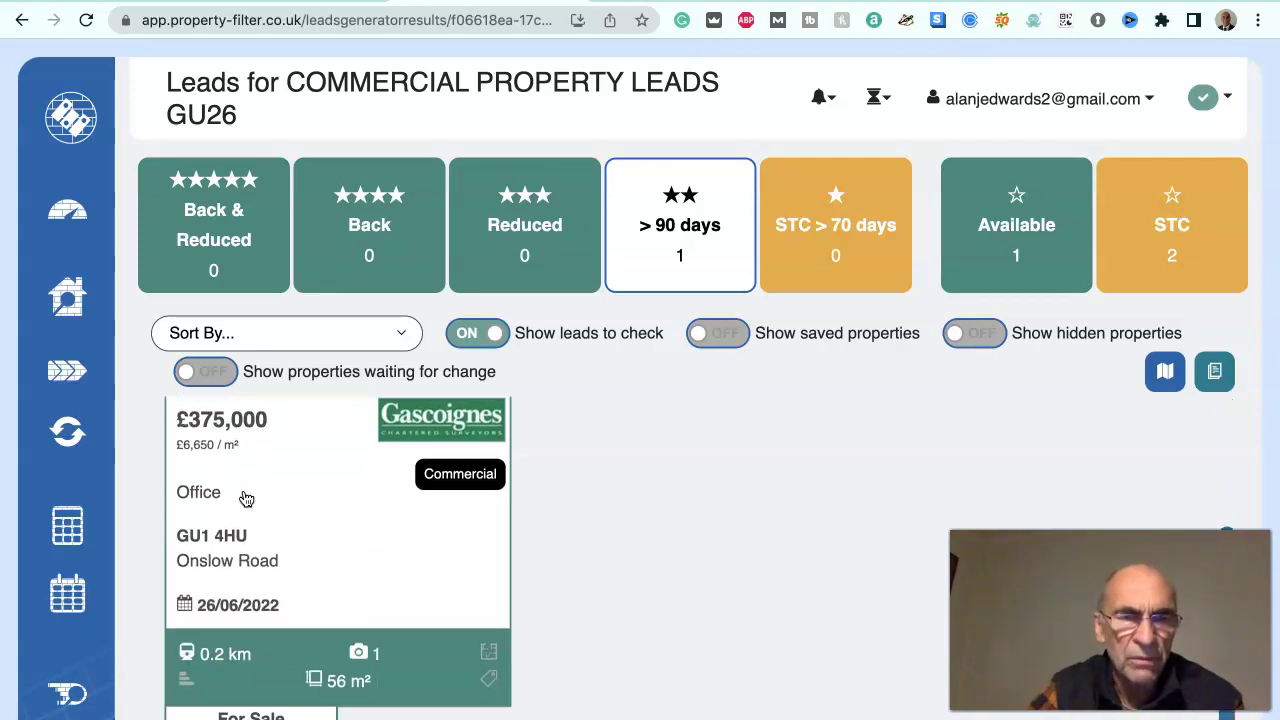
scroll(246, 498, "up", 2)
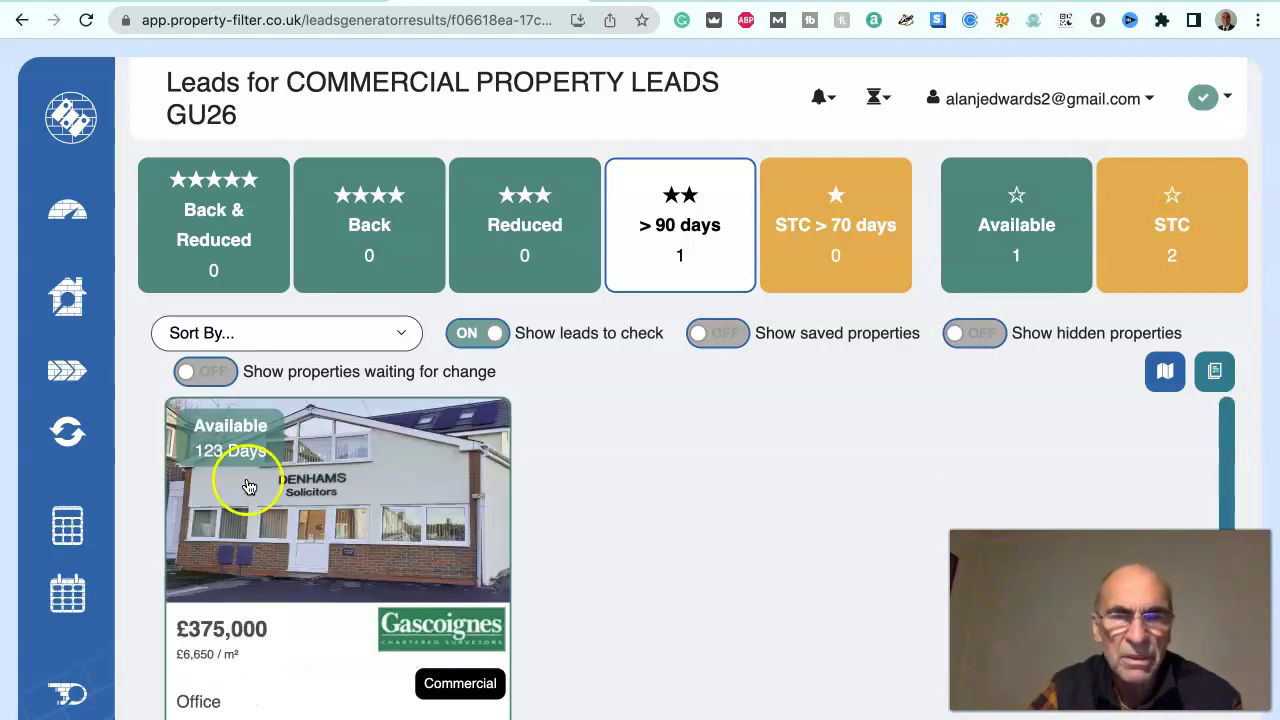
scroll(249, 487, "down", 3)
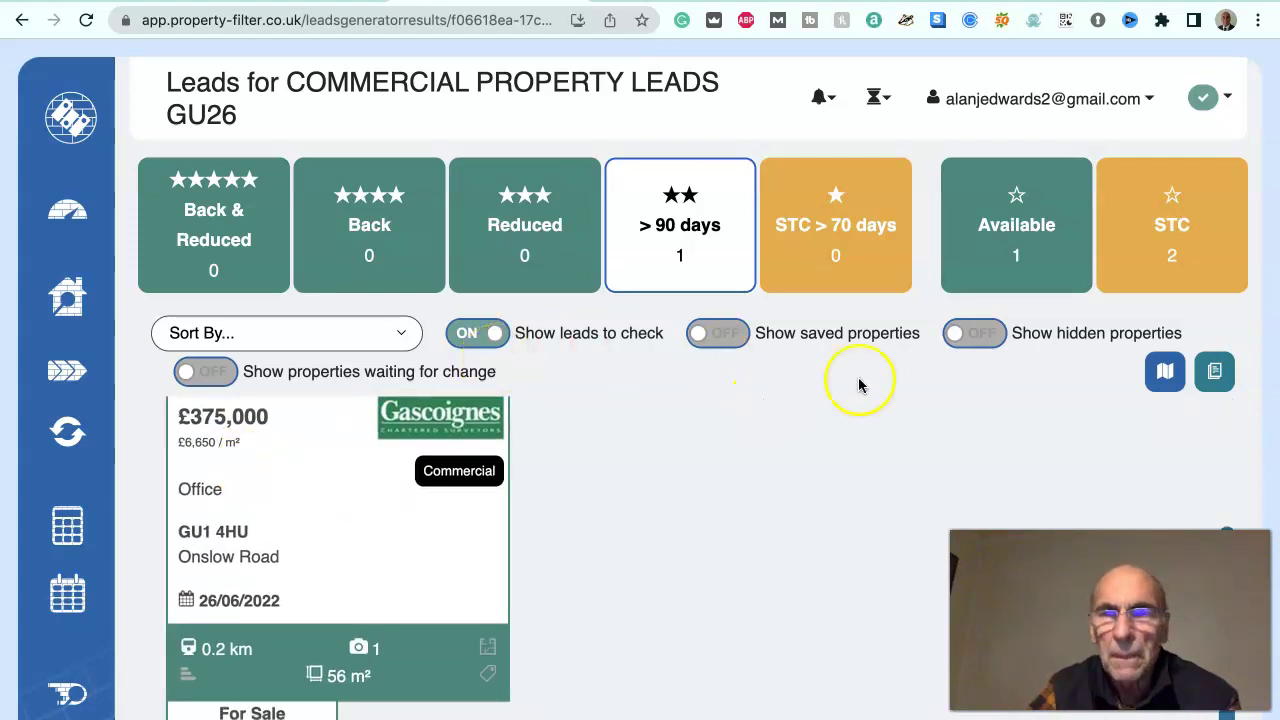
- Review the two STC commercial leads, then go to the Pipeline page
left_click(1176, 267)
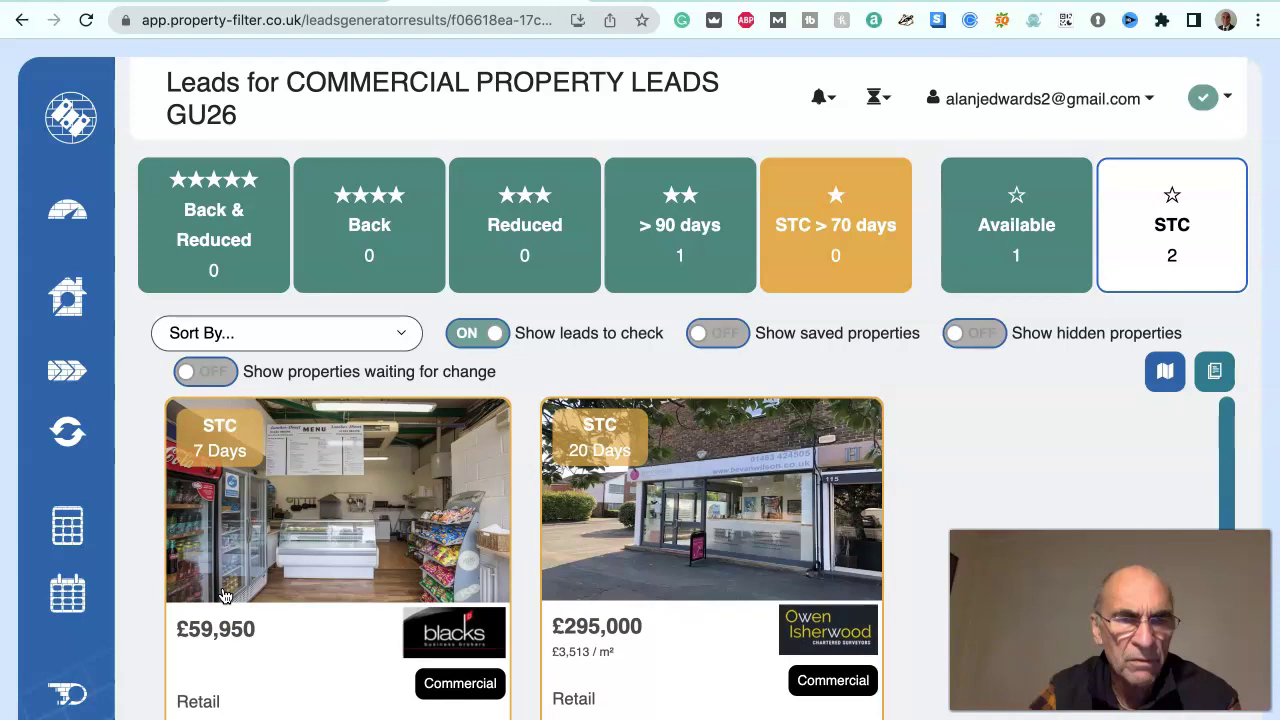
scroll(224, 595, "down", 3)
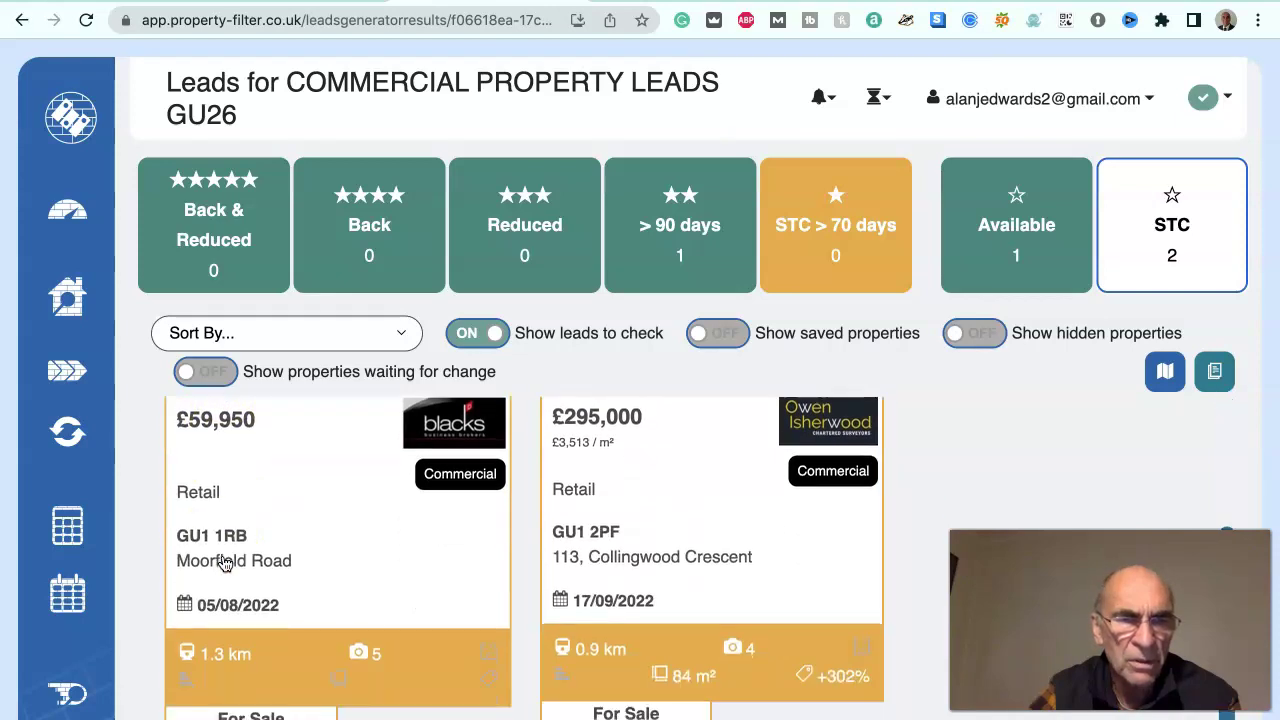
scroll(224, 564, "up", 3)
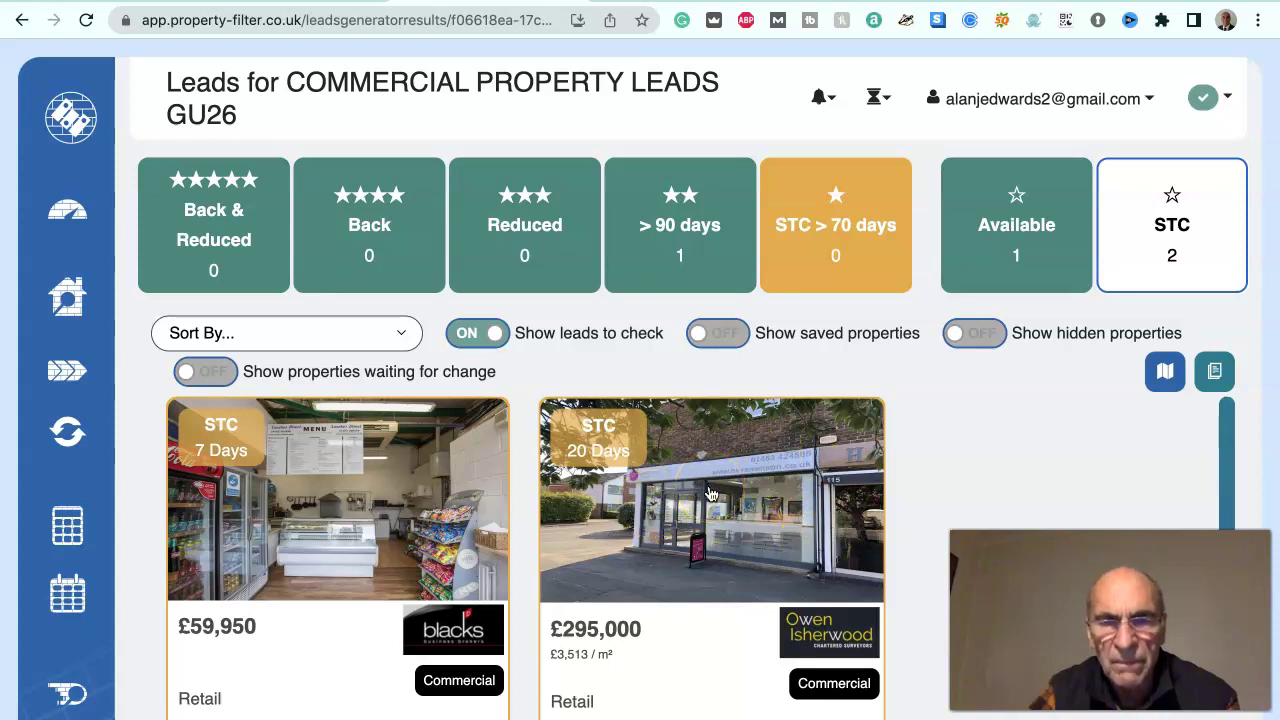
scroll(711, 494, "down", 3)
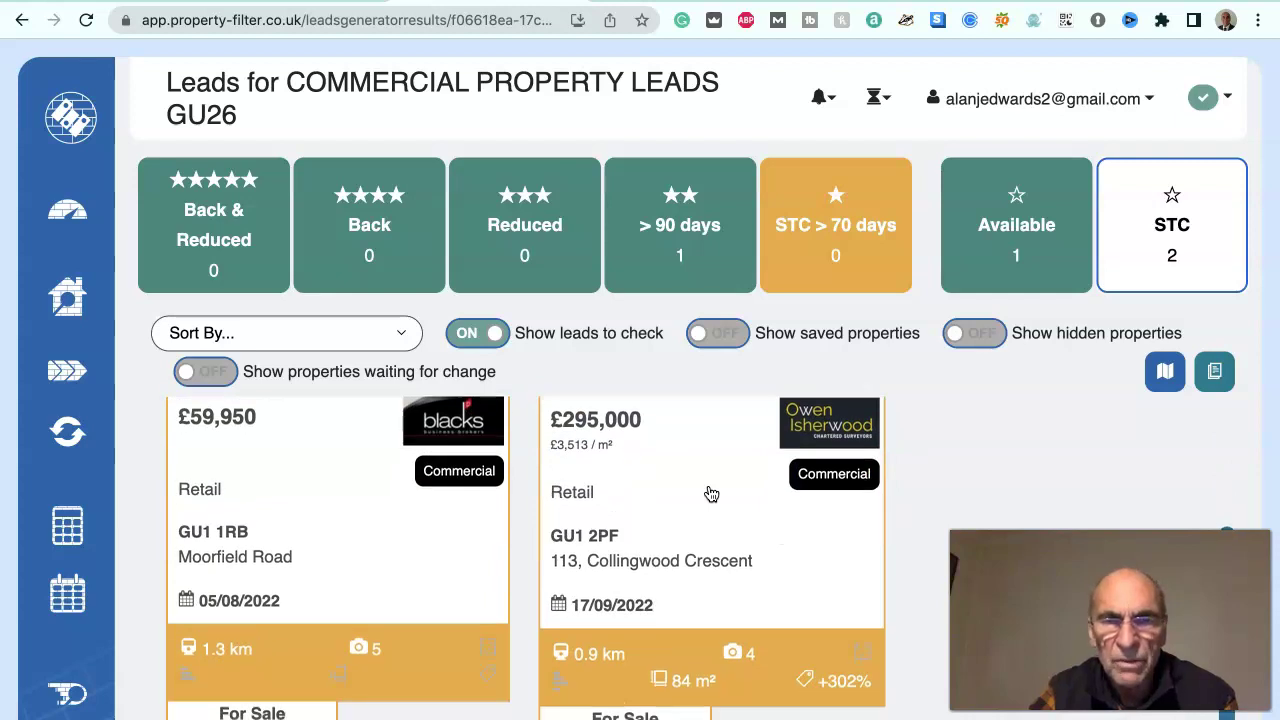
scroll(711, 494, "up", 3)
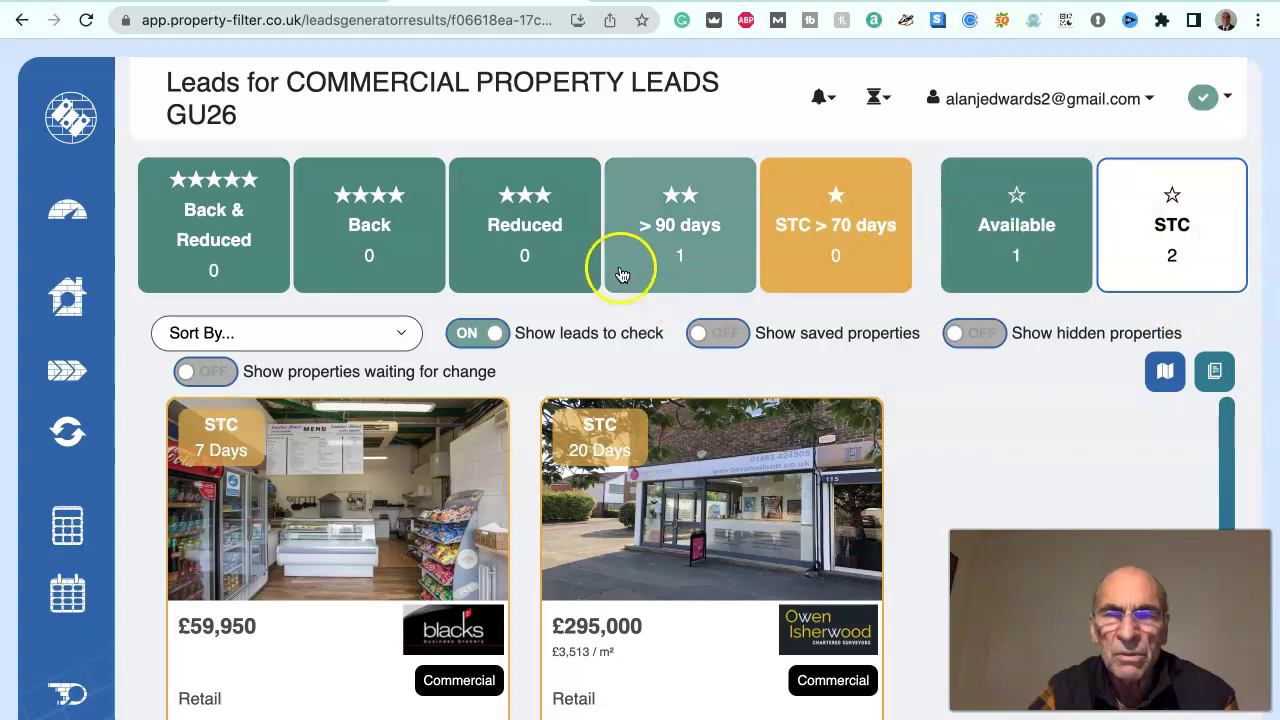
mouse_move(63, 371)
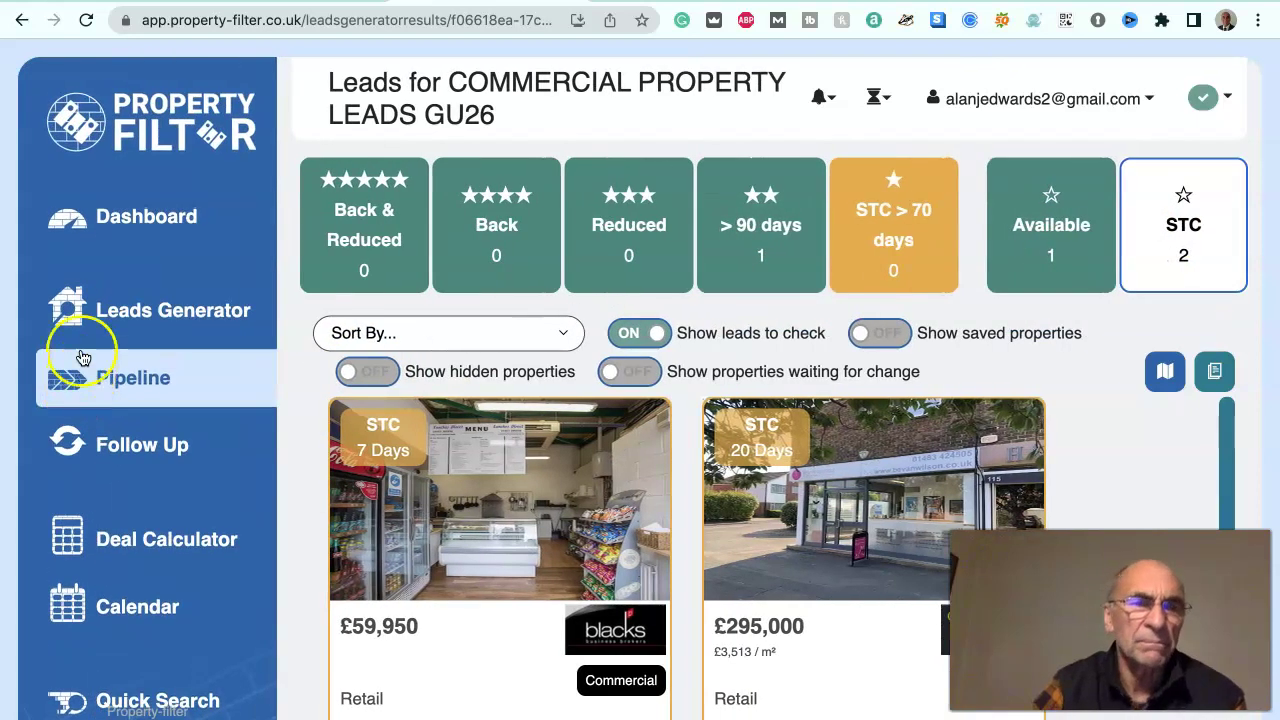
left_click(120, 378)
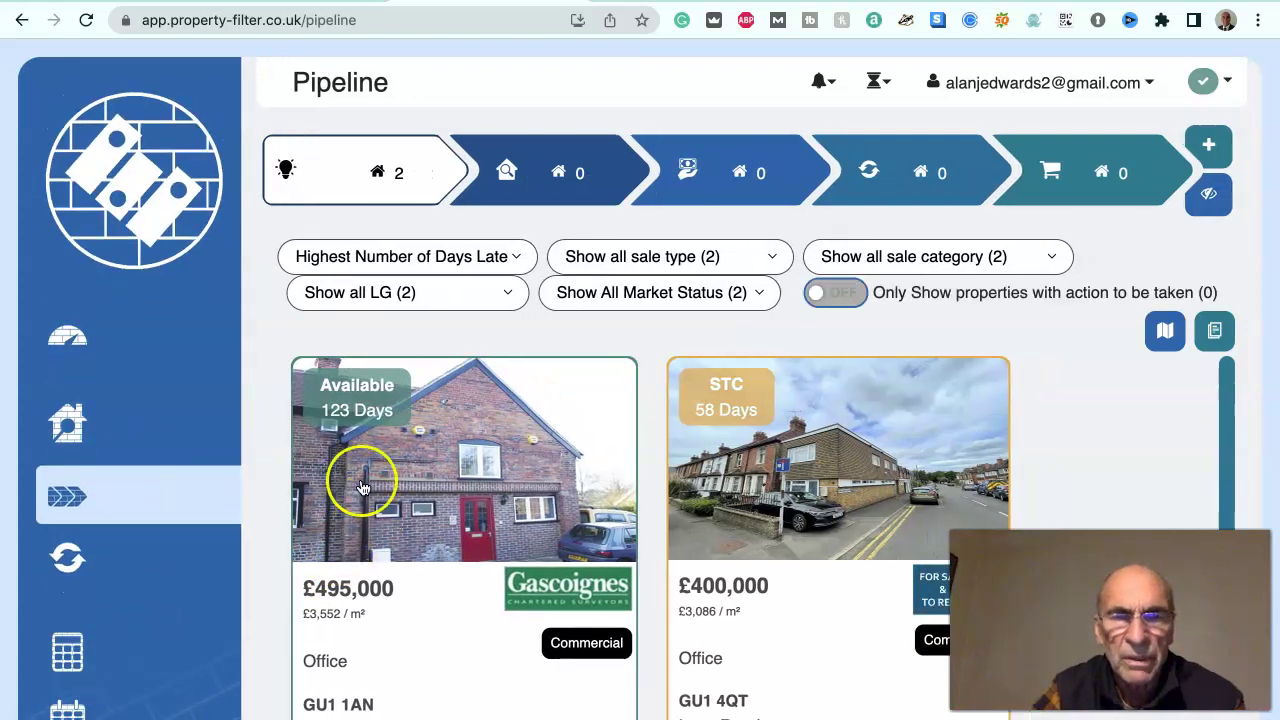
- Browse the GU1 1AN and GU1 4QT pipeline cards
scroll(278, 580, "down", 2)
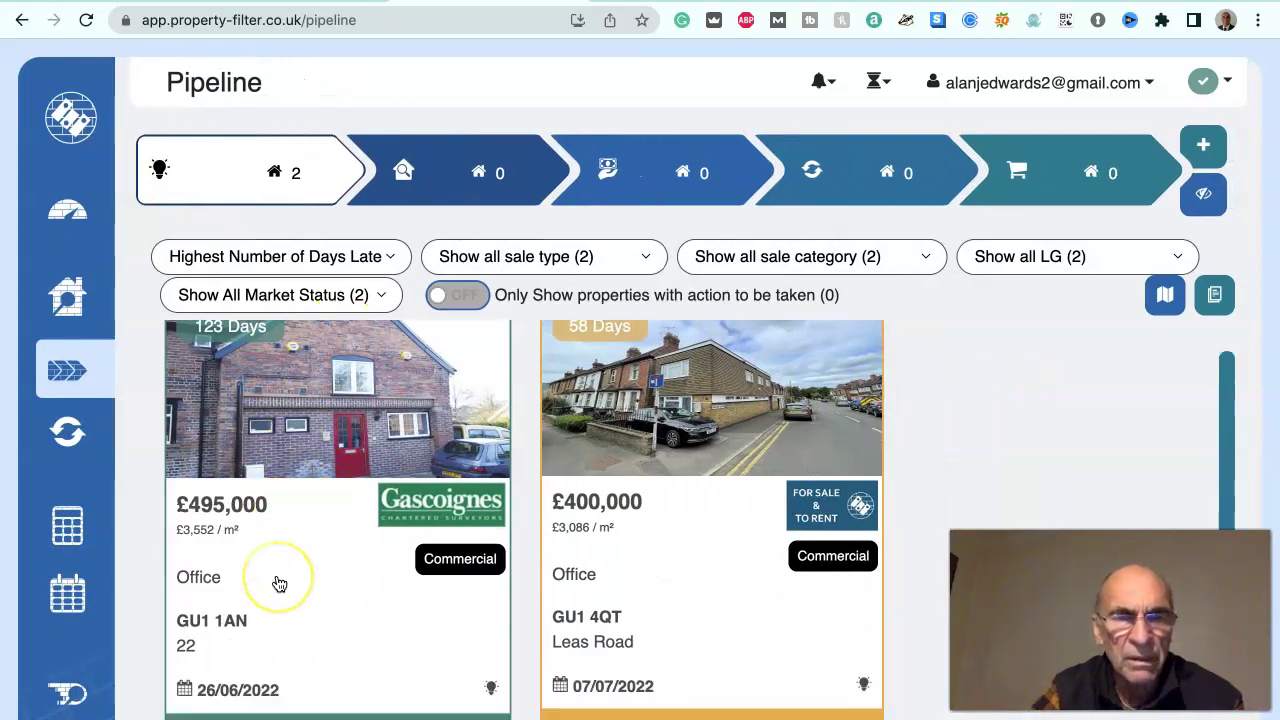
scroll(278, 584, "up", 2)
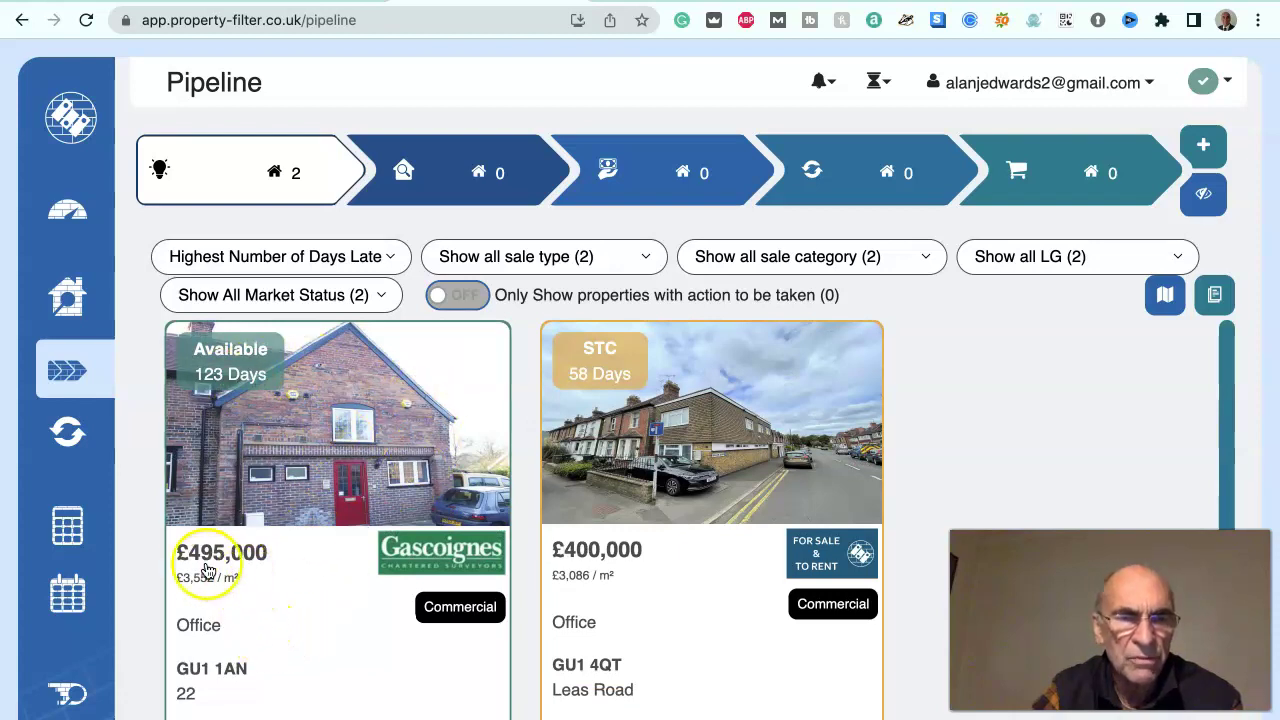
left_click(245, 597)
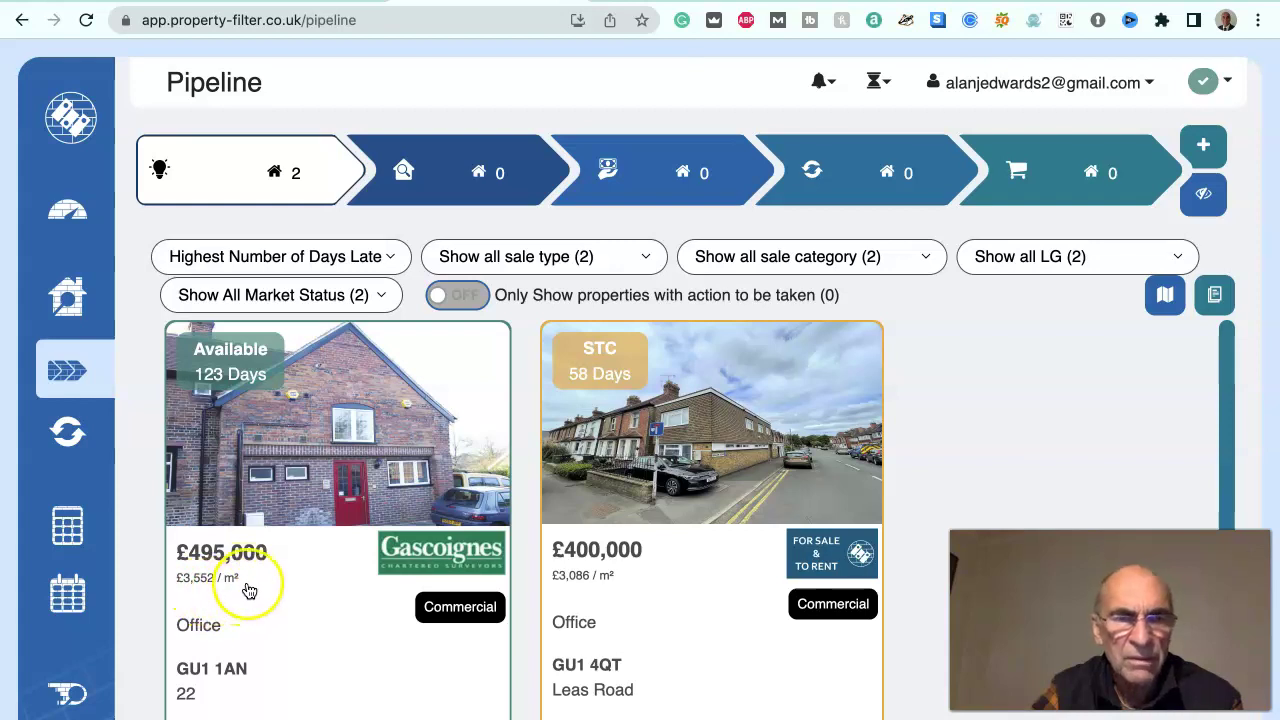
scroll(263, 575, "down", 1)
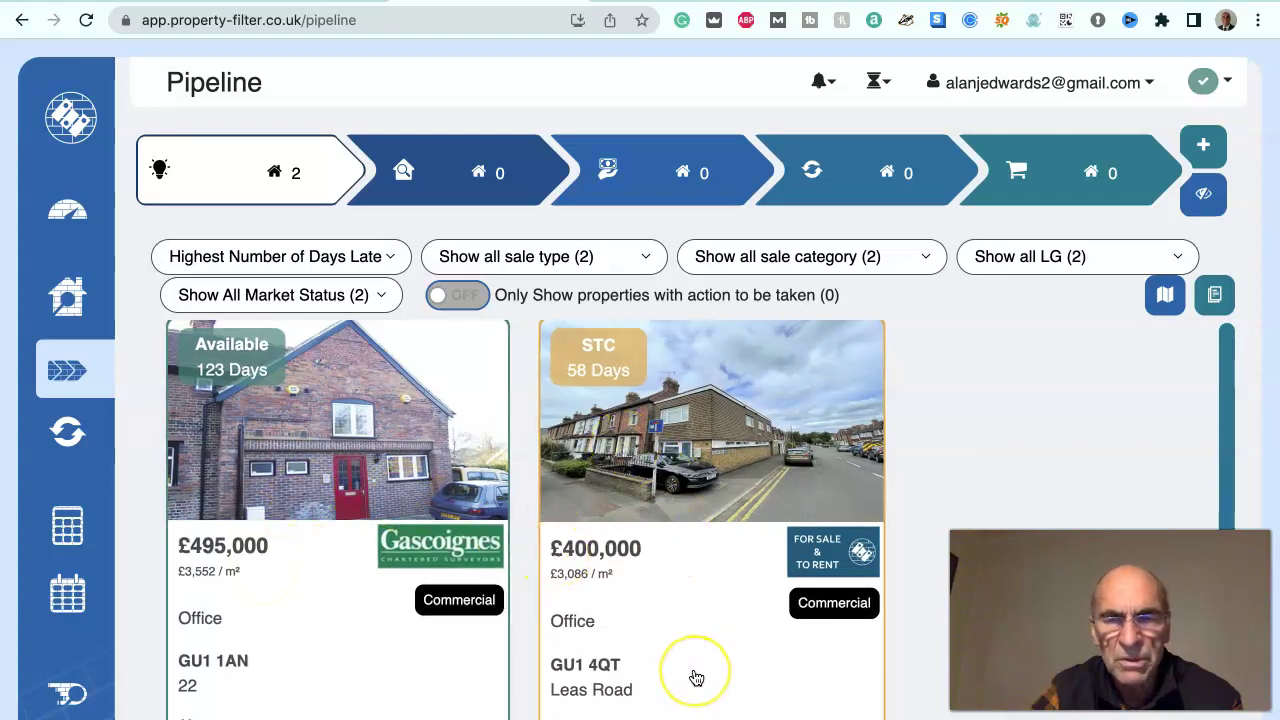
scroll(693, 677, "down", 2)
scroll(696, 678, "up", 2)
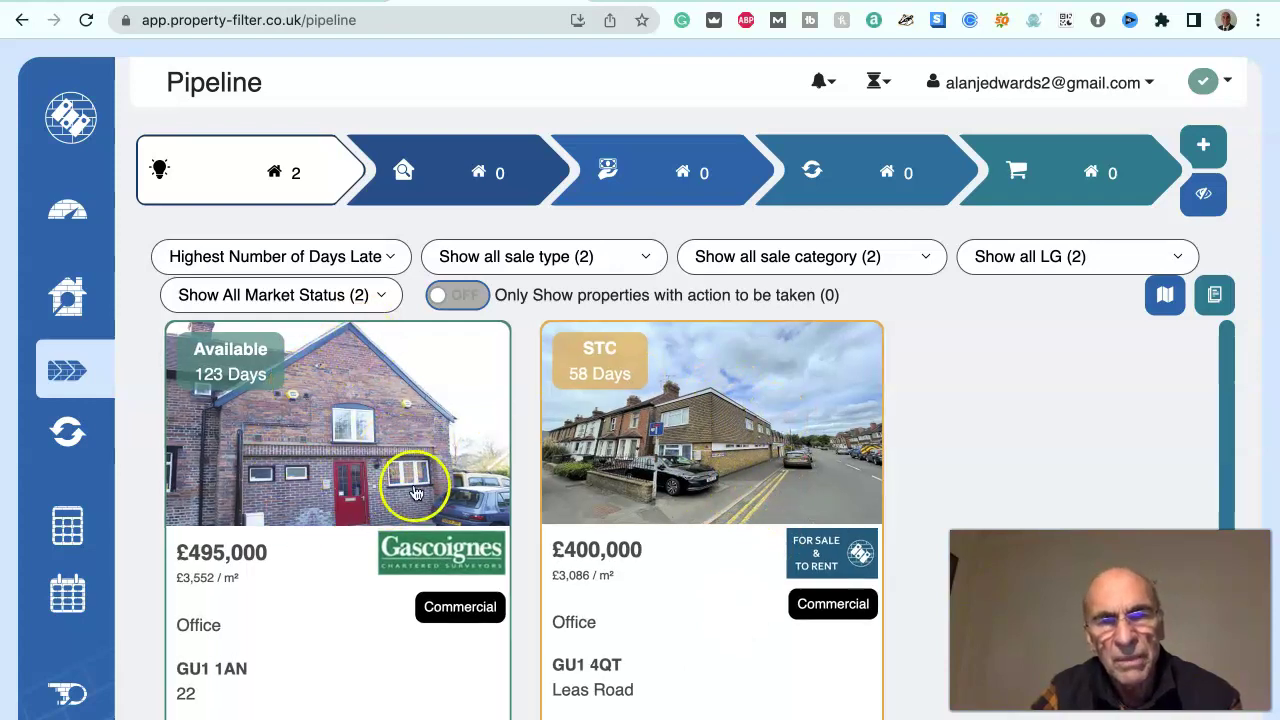
scroll(323, 428, "down", 2)
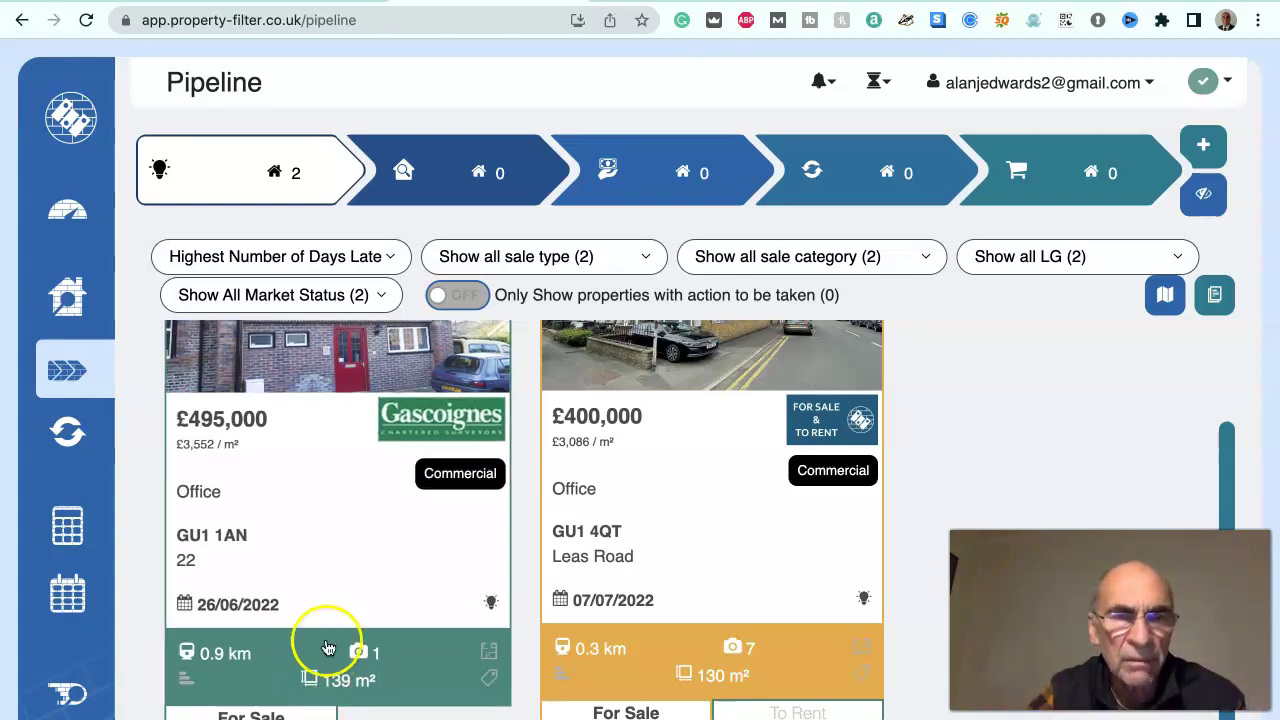
scroll(335, 623, "up", 3)
scroll(335, 623, "down", 2)
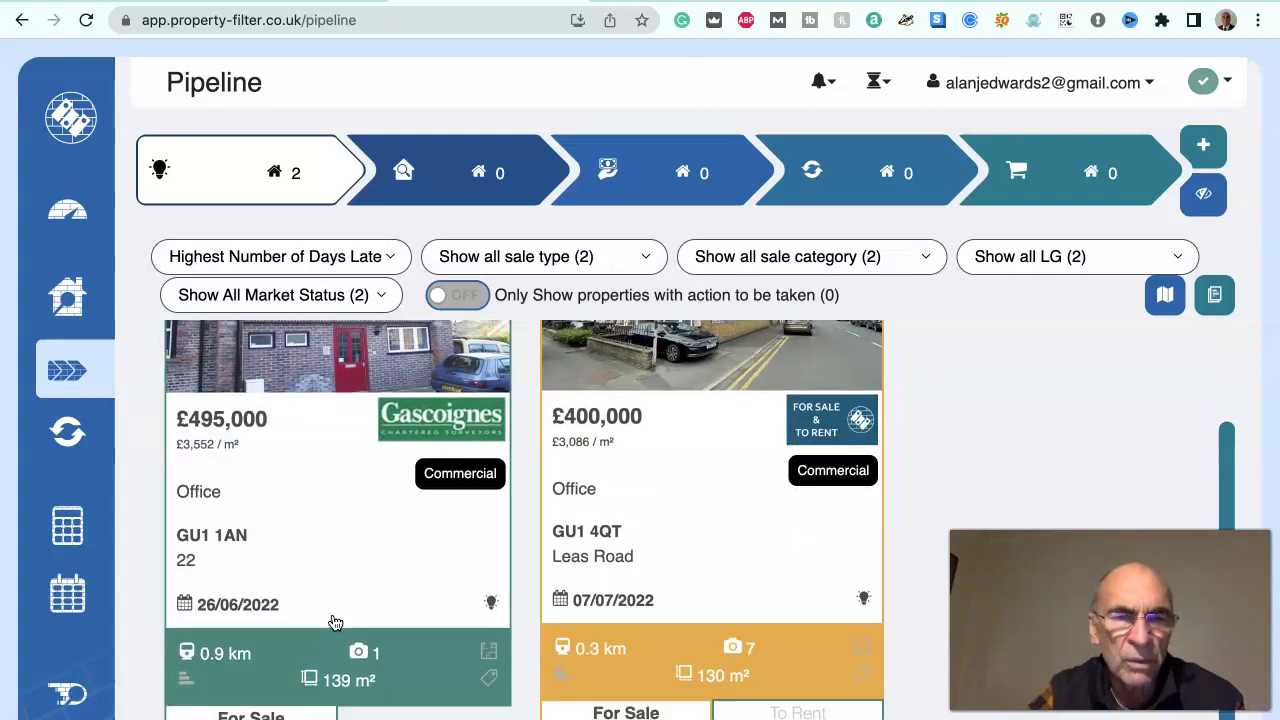
scroll(335, 623, "up", 2)
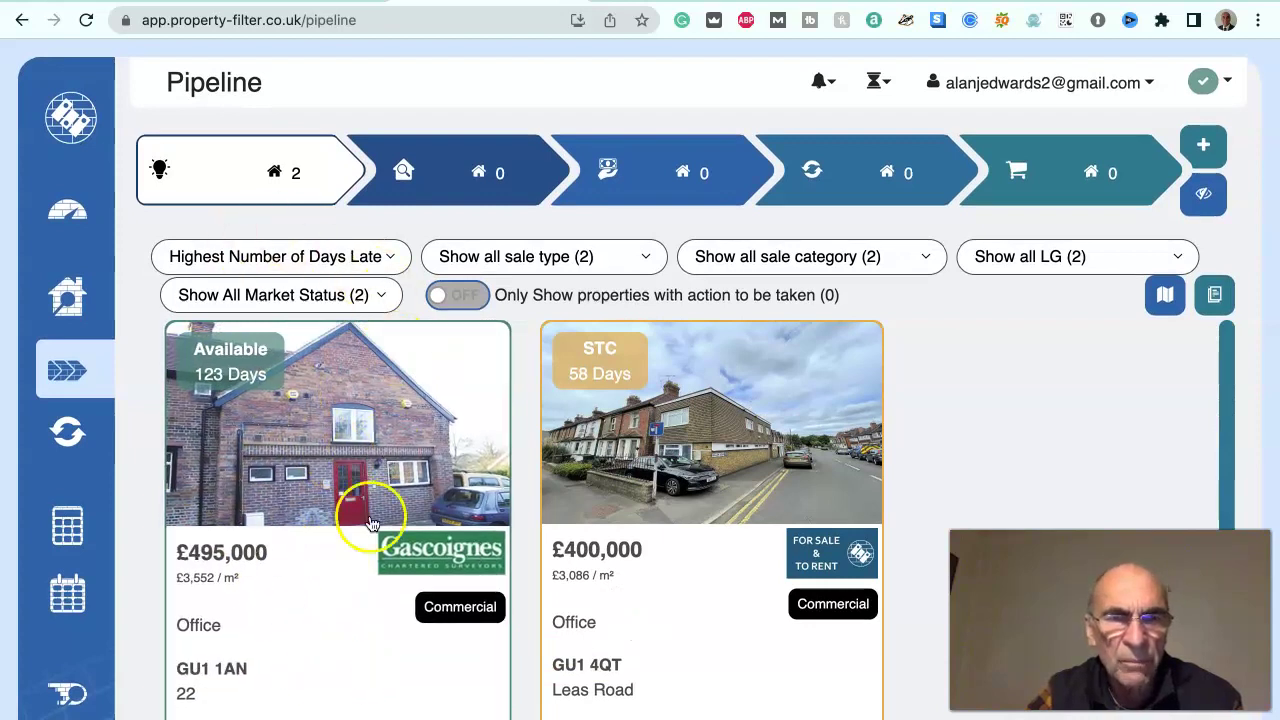
scroll(309, 689, "down", 2)
scroll(310, 689, "up", 1)
scroll(310, 689, "up", 1)
scroll(310, 688, "down", 2)
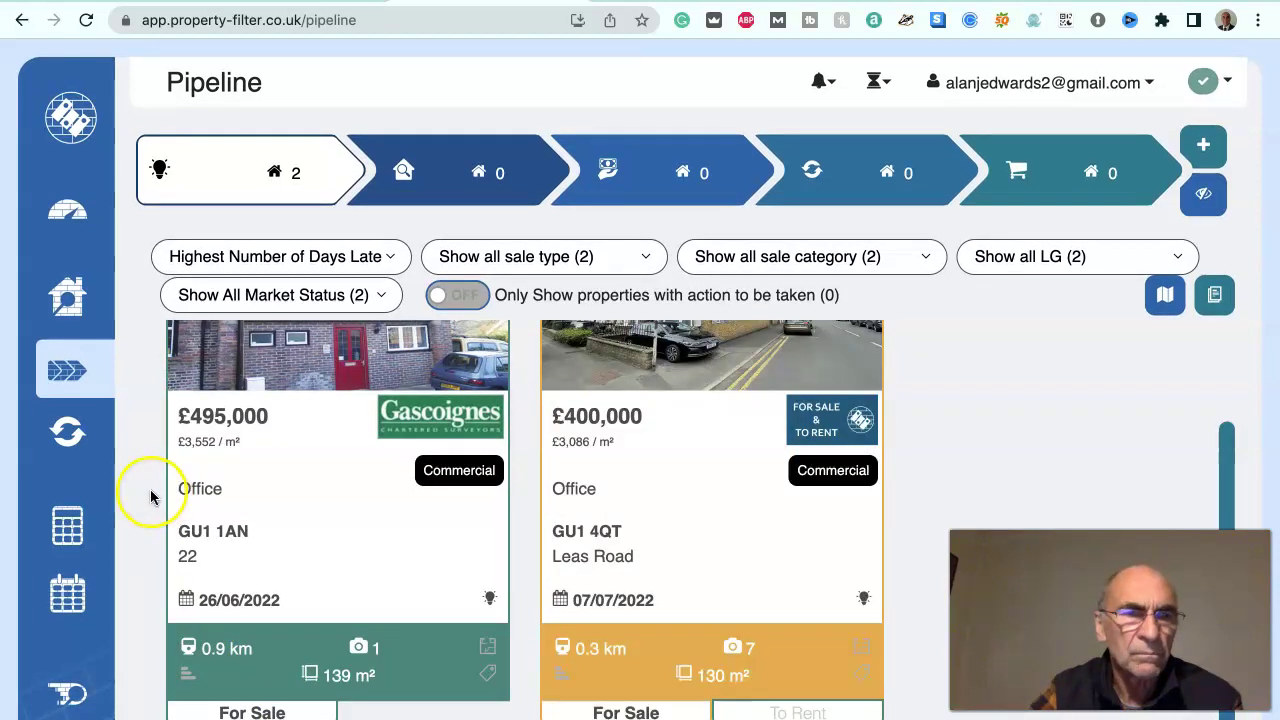
- View the empty Follow Up stage, then go to the Deal Calculator page
mouse_move(95, 400)
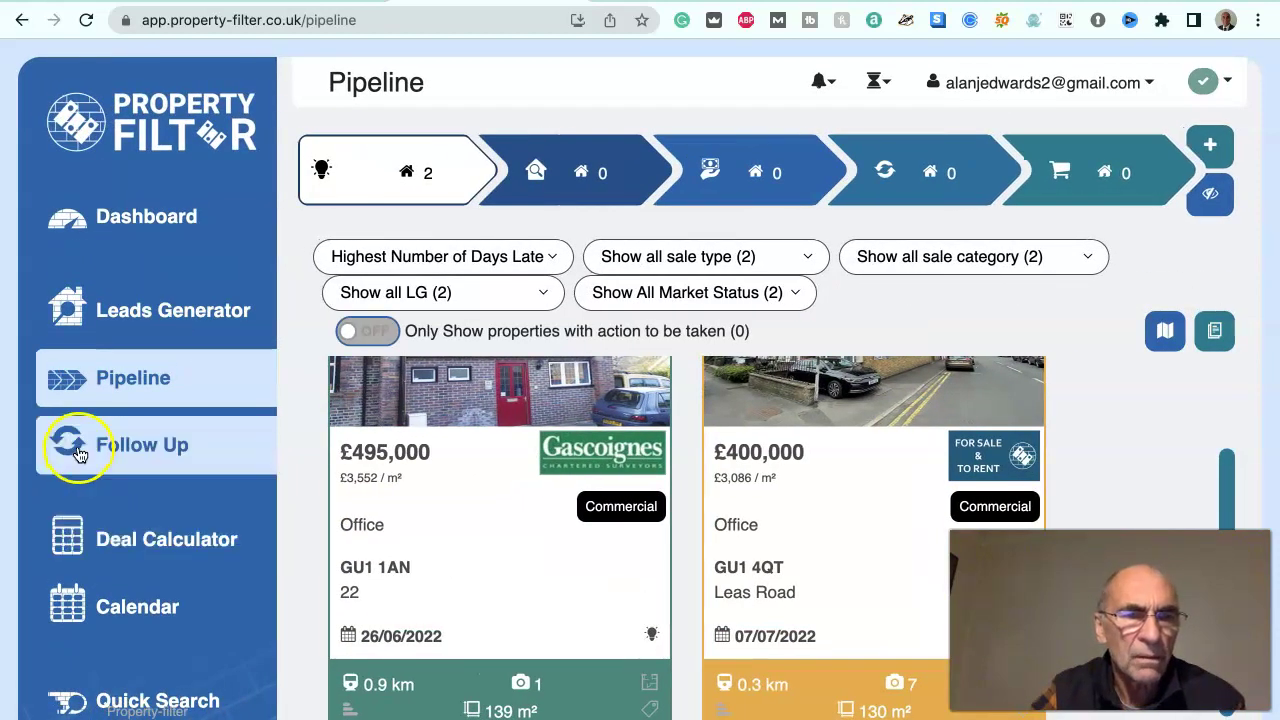
left_click(78, 452)
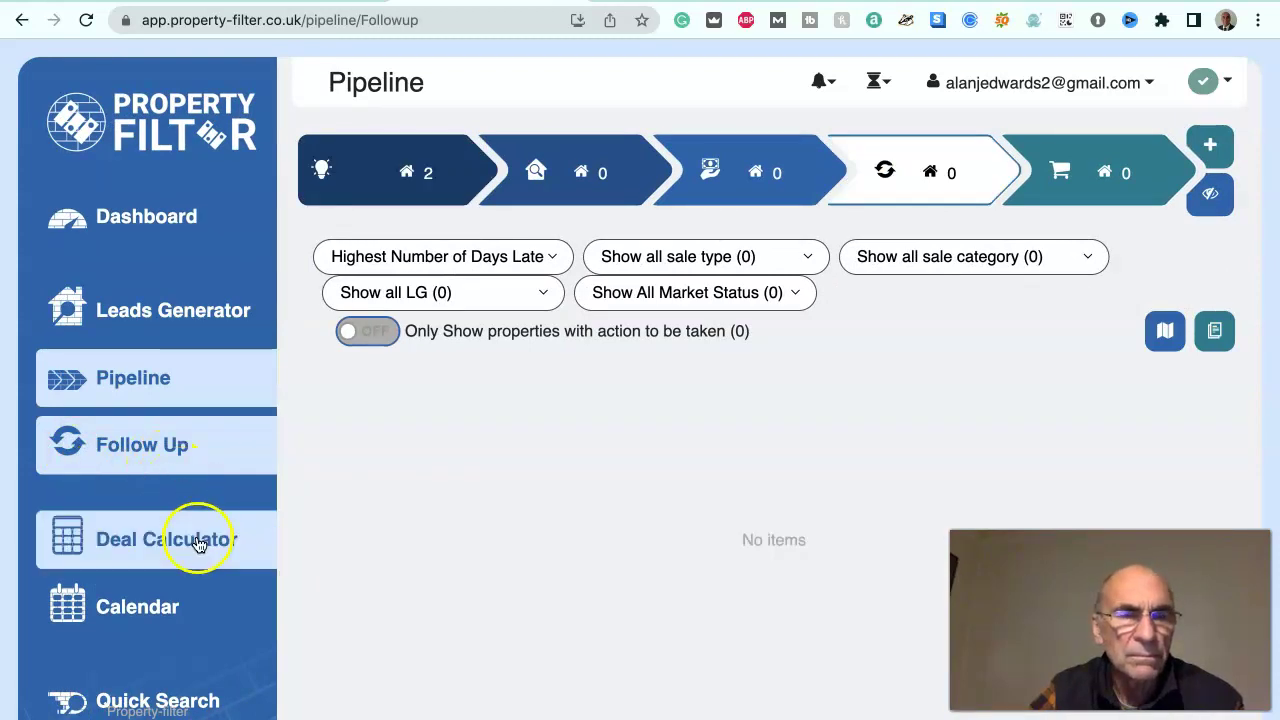
left_click(158, 551)
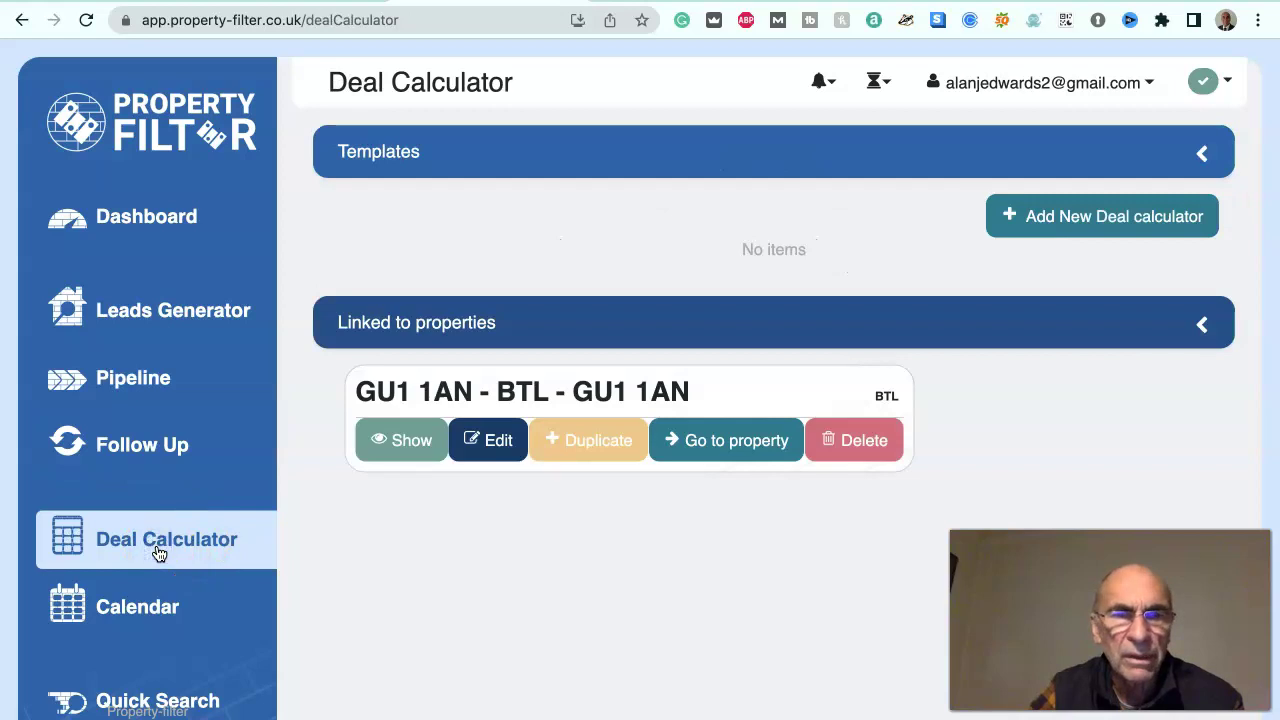
- Reveal the GU1 1AN - BTL figures (£400,000 offer, 13.1% ROI) and go to its property
left_click(243, 442)
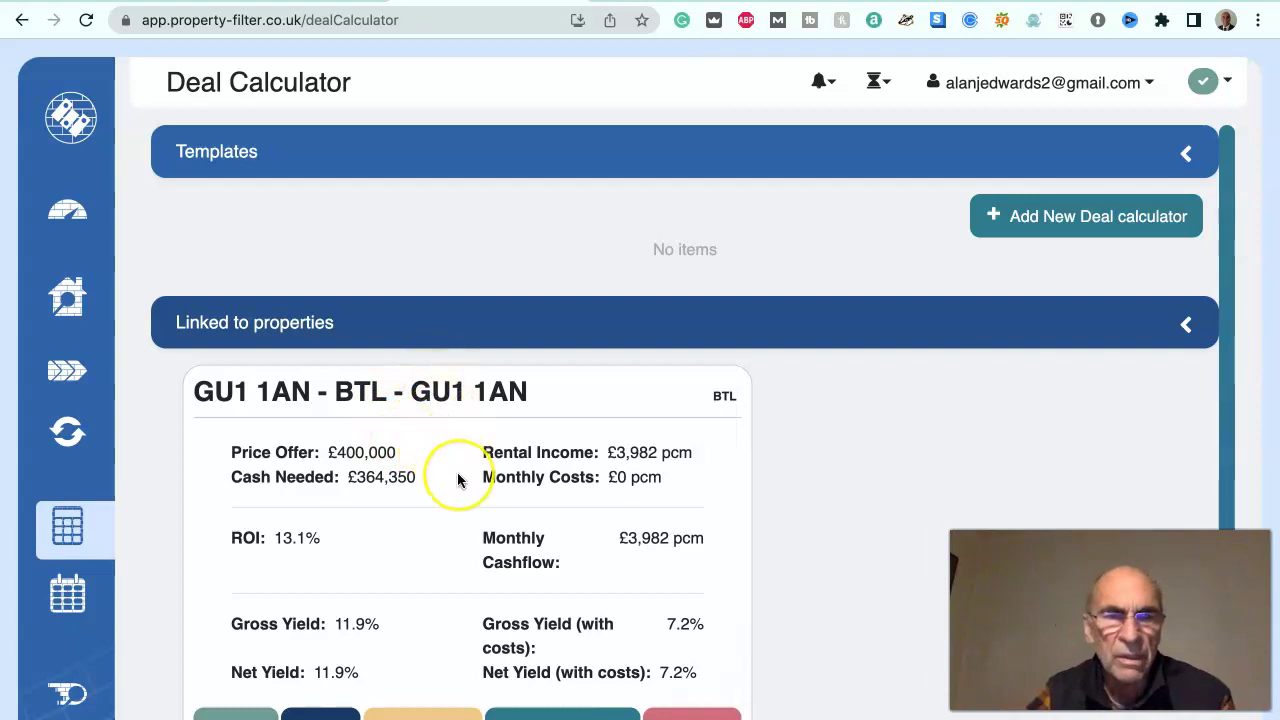
scroll(457, 480, "down", 1)
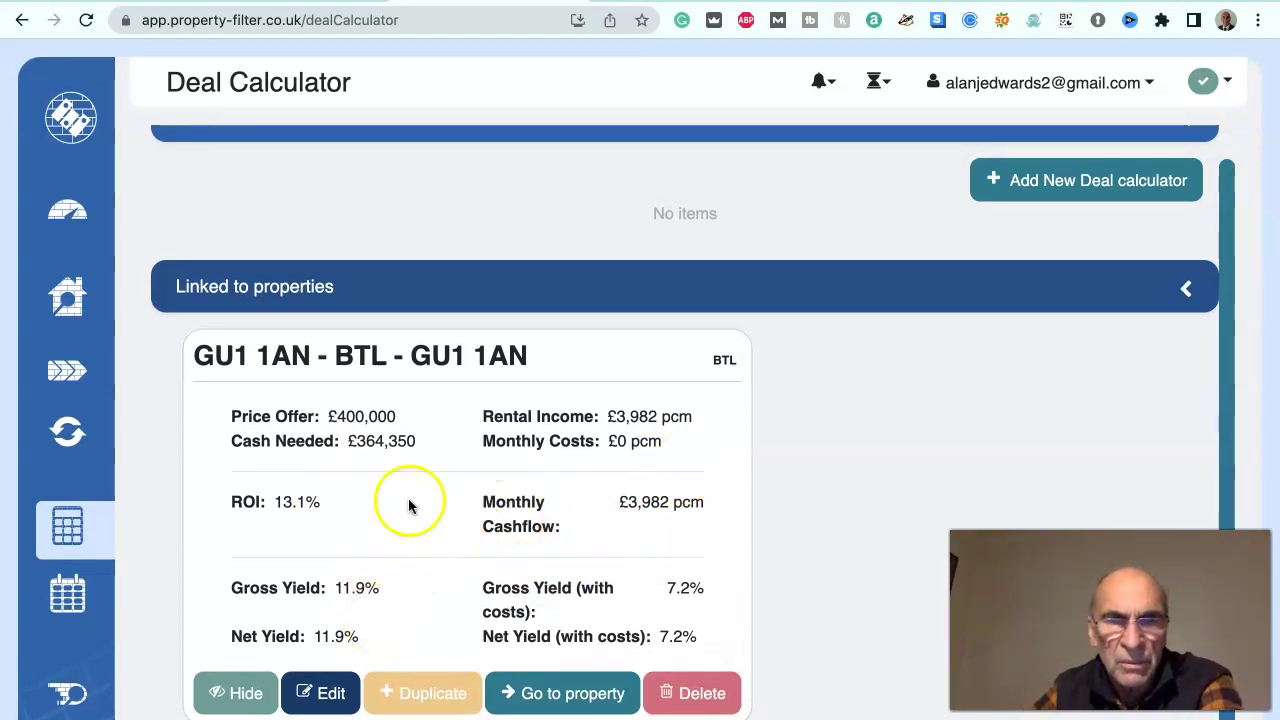
left_click(574, 705)
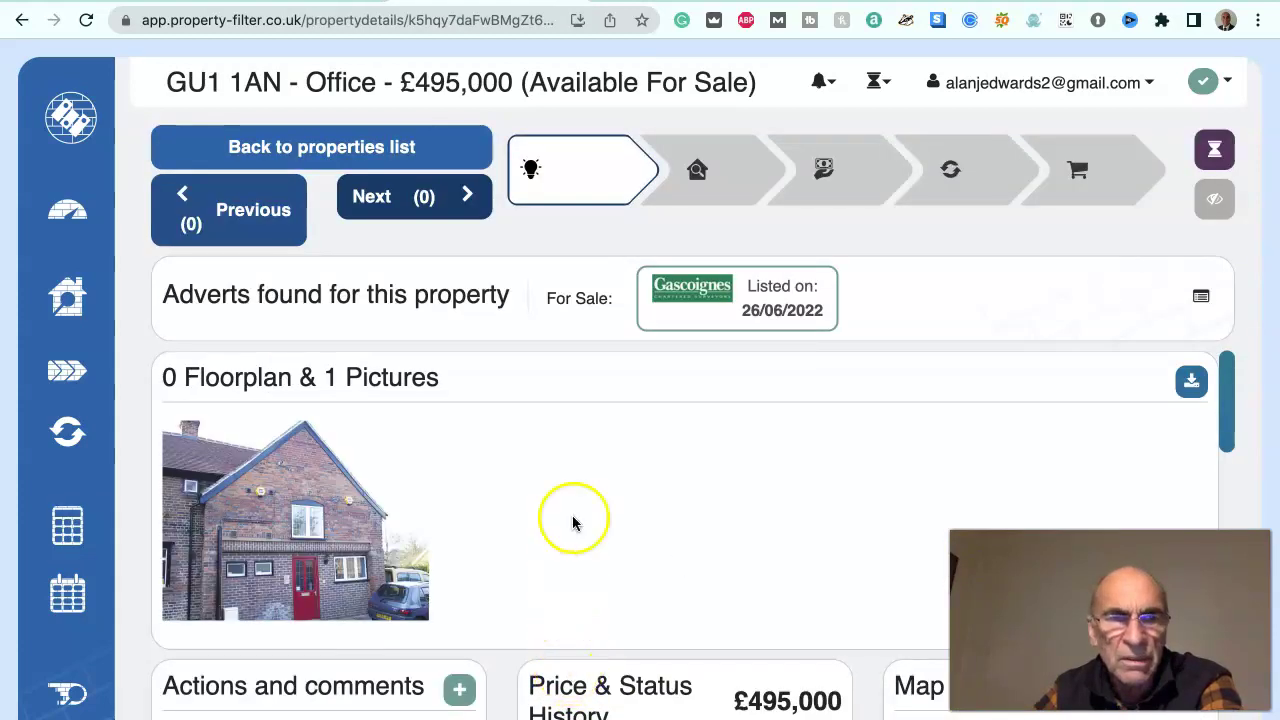
- Scroll the GU1 1AN office details to the Description card and open its full text
scroll(382, 487, "down", 5)
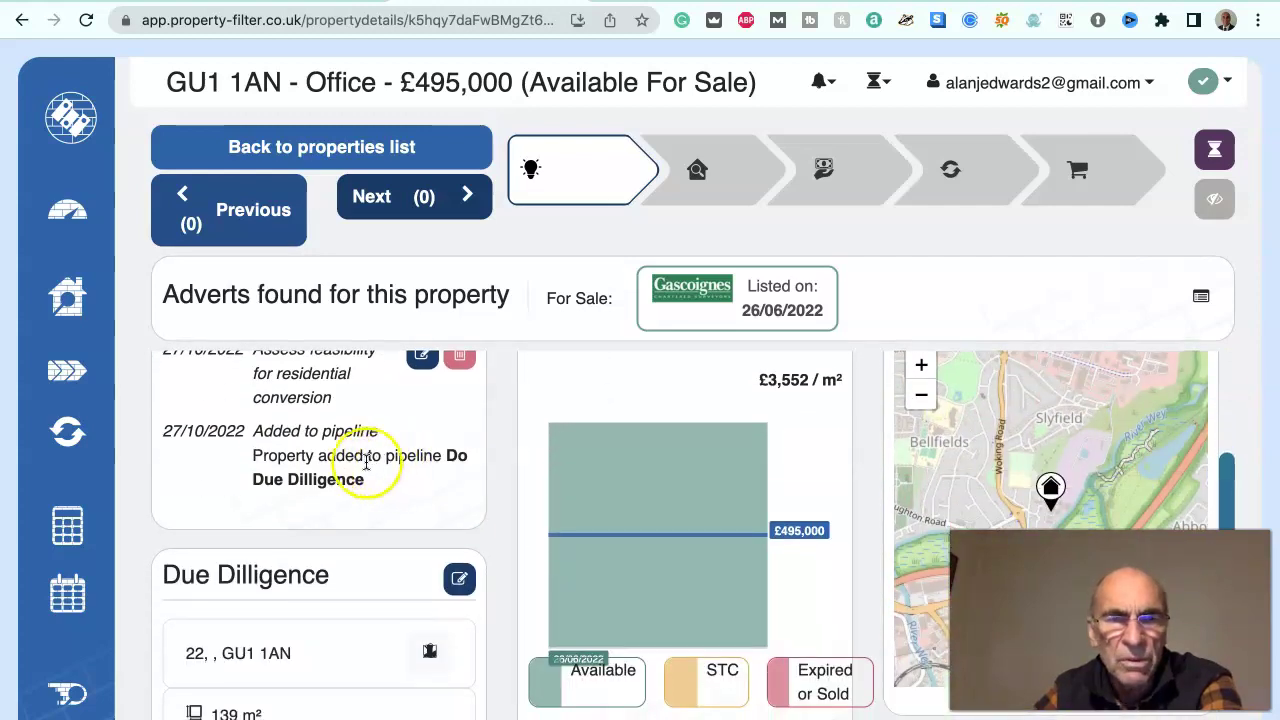
scroll(323, 485, "down", 2)
scroll(320, 483, "down", 3)
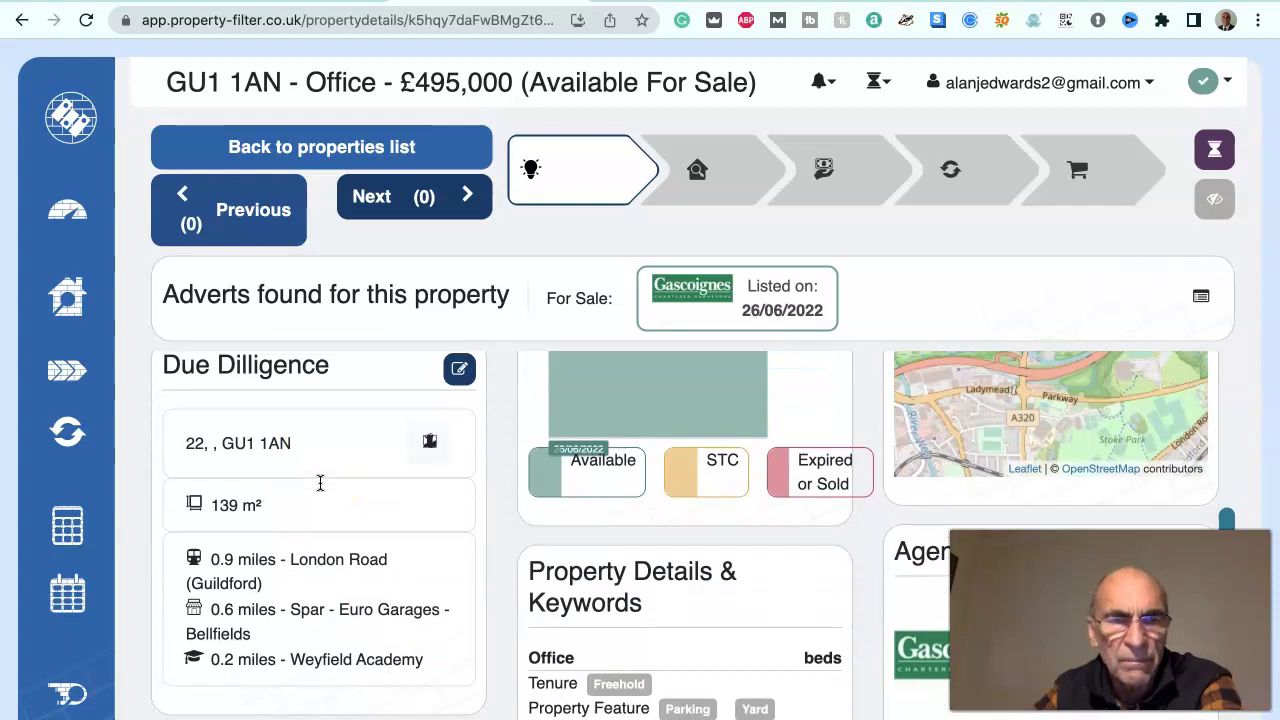
scroll(320, 483, "down", 5)
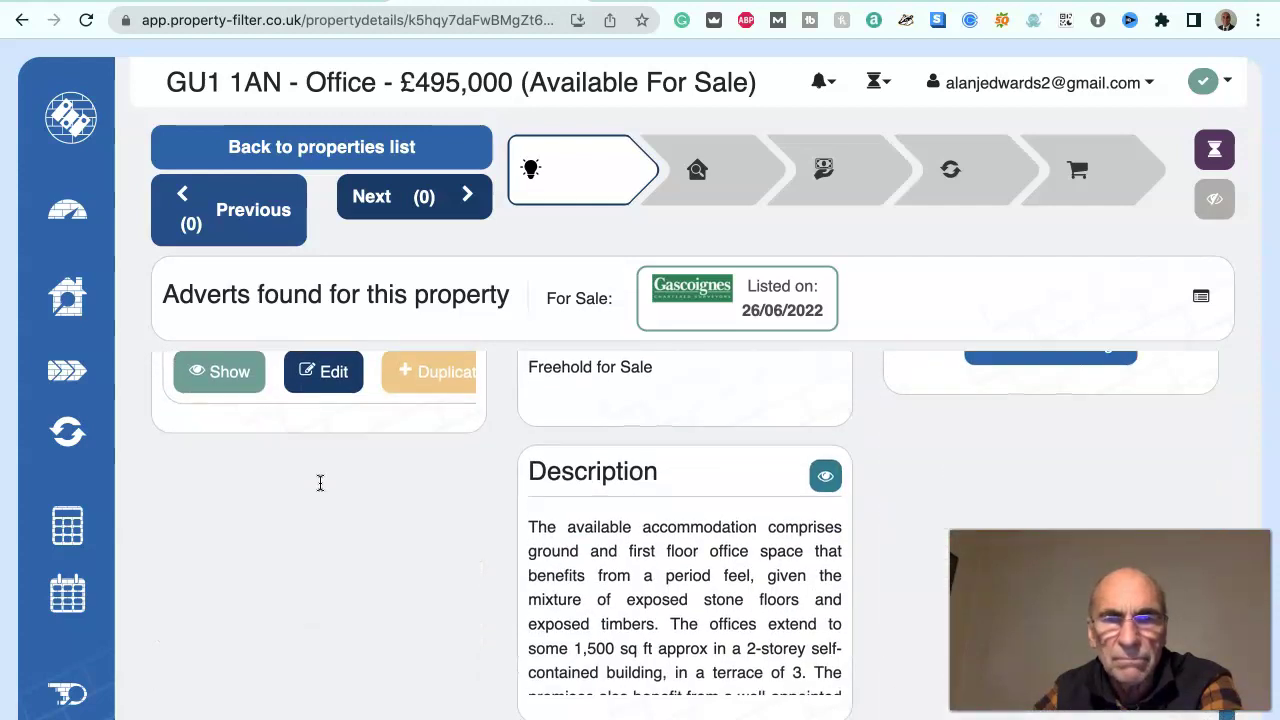
left_click(828, 480)
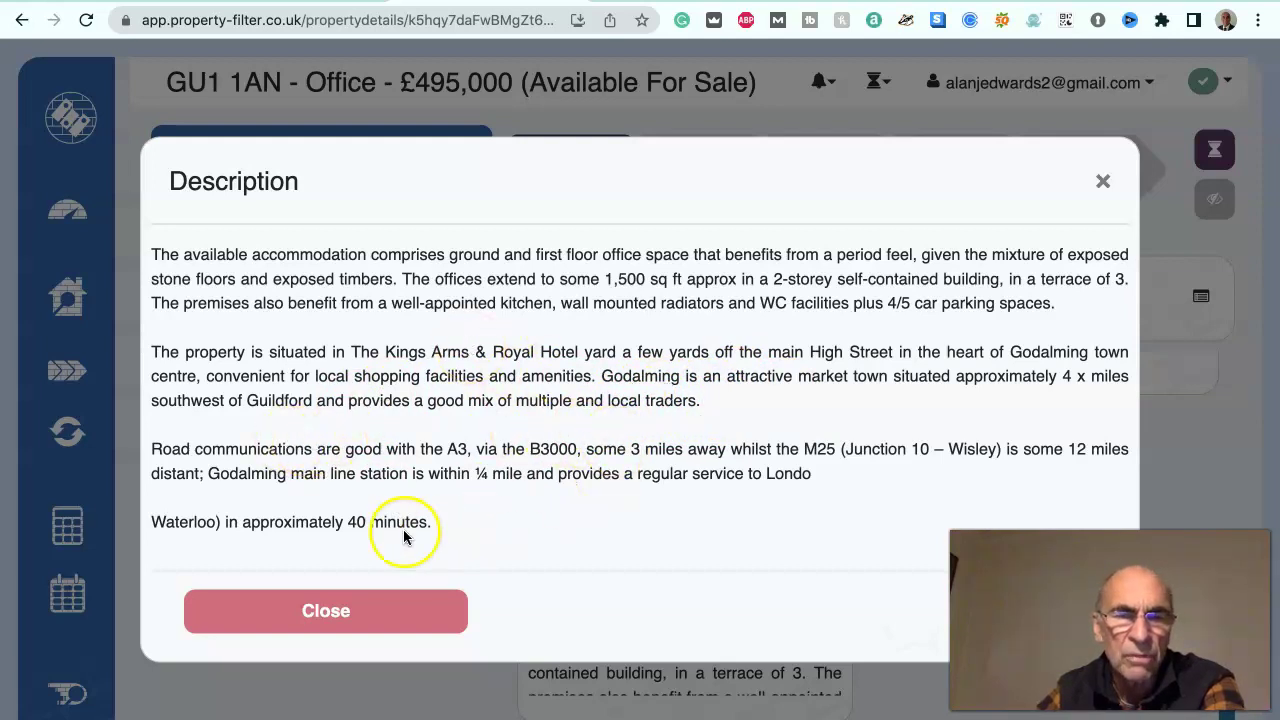
- Close the GU1 1AN office Description window after reading it
left_click(323, 612)
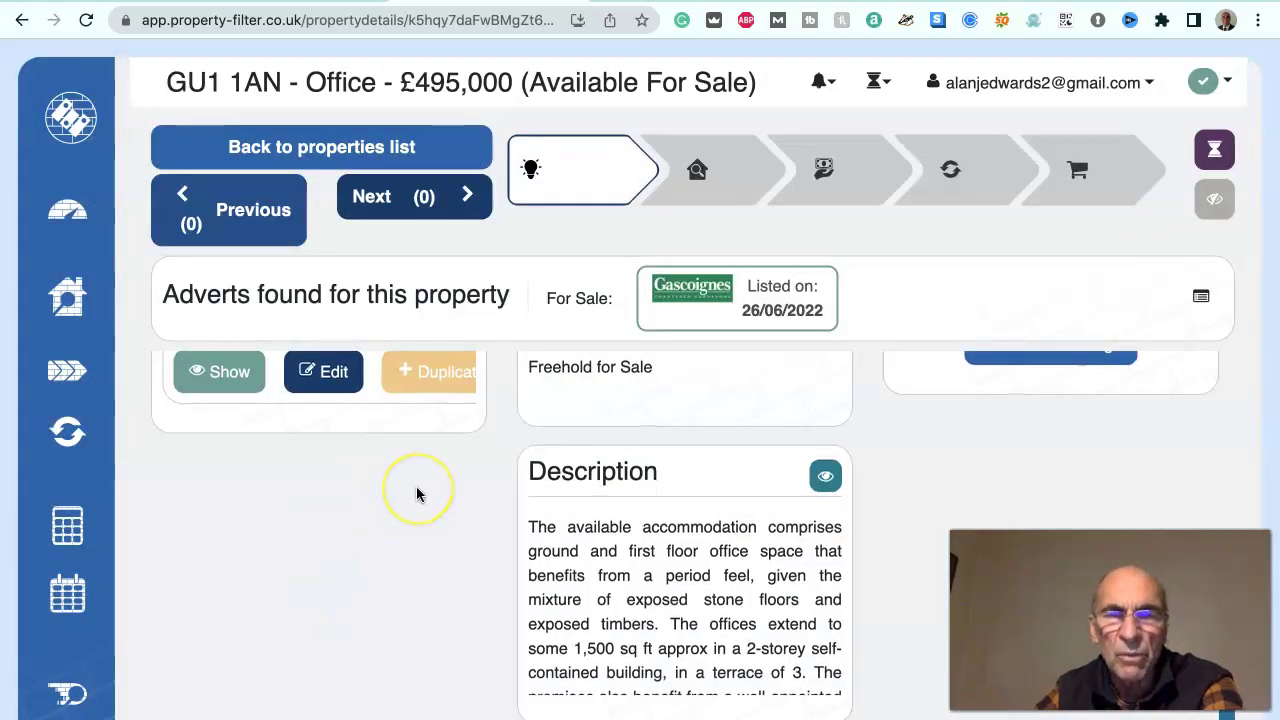
scroll(417, 493, "up", 10)
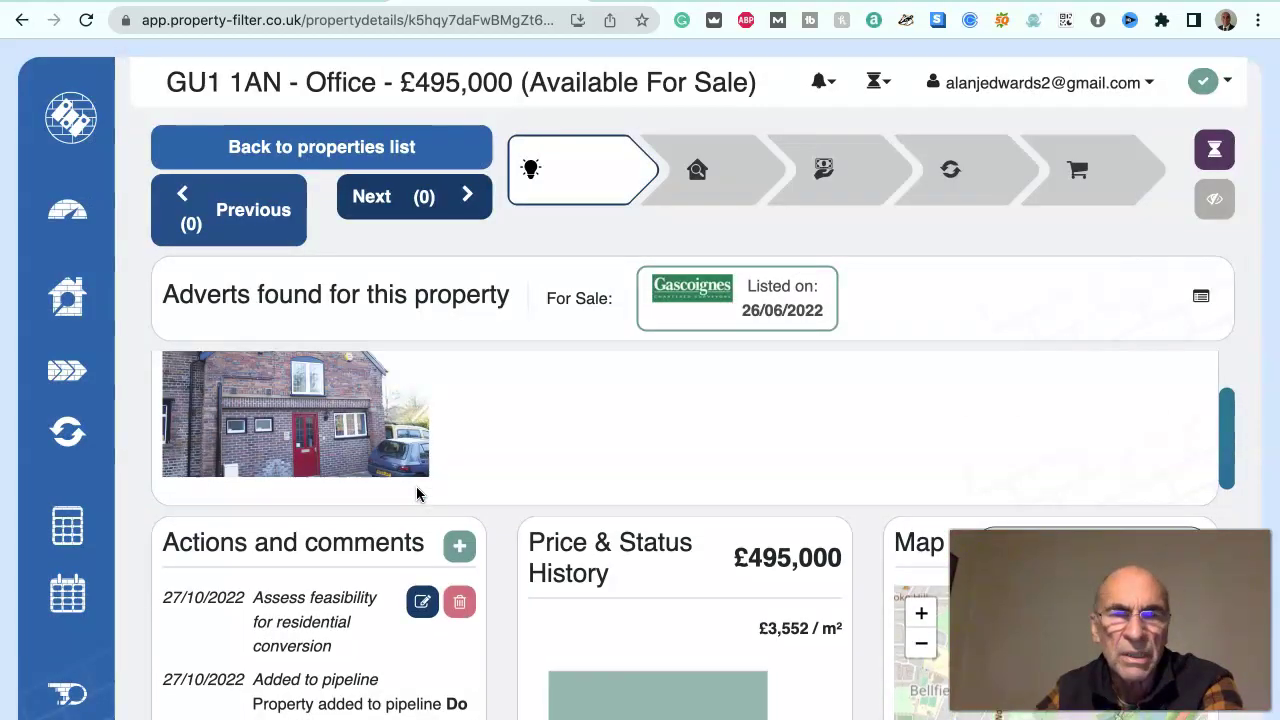
scroll(417, 493, "up", 3)
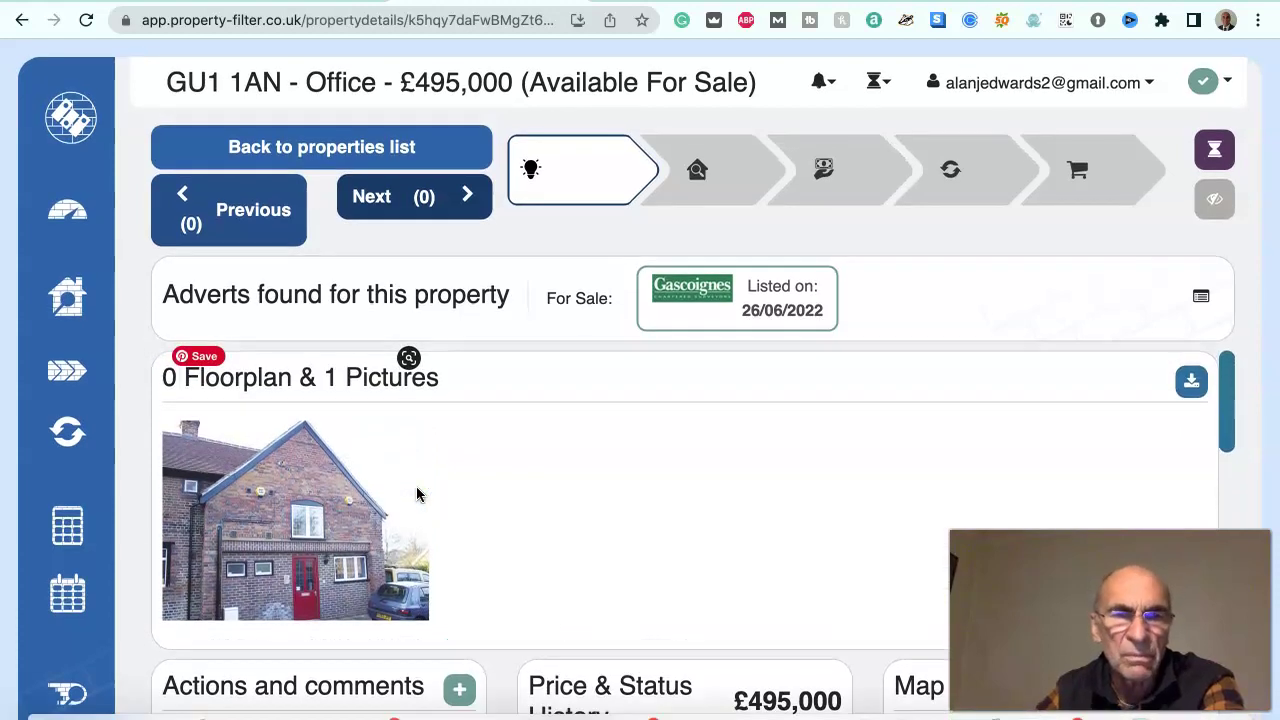
left_click(366, 549)
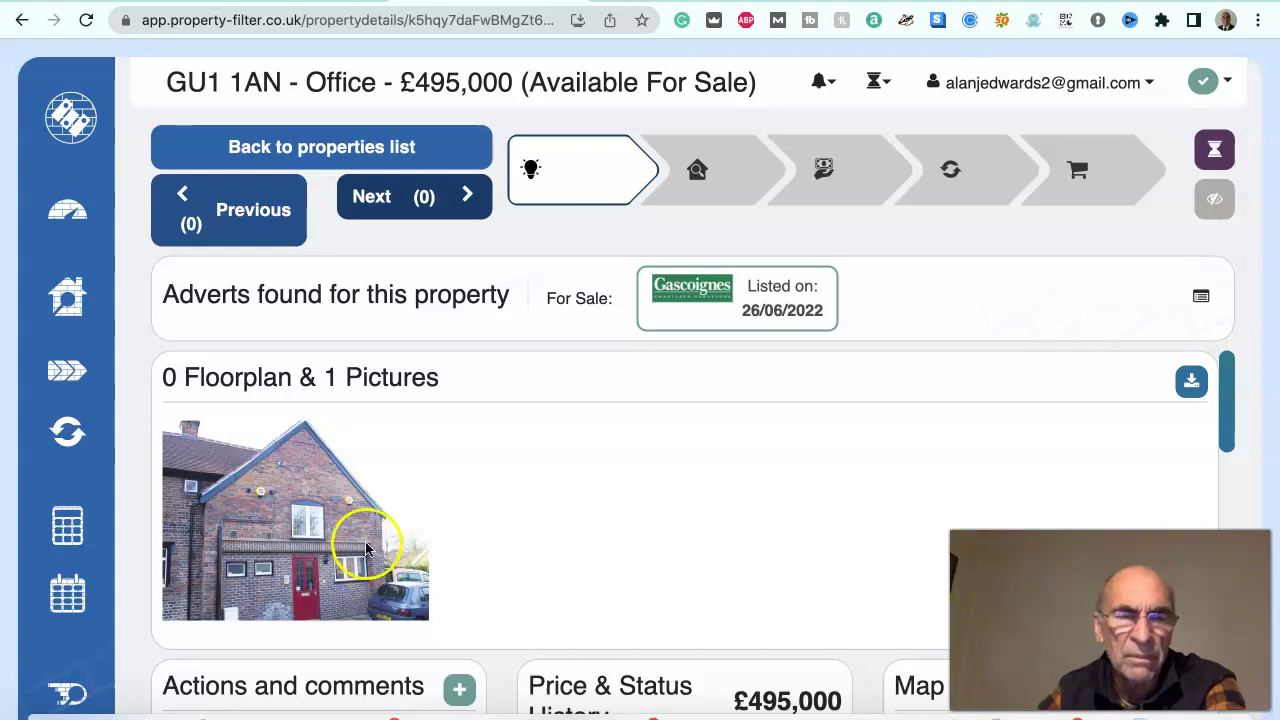